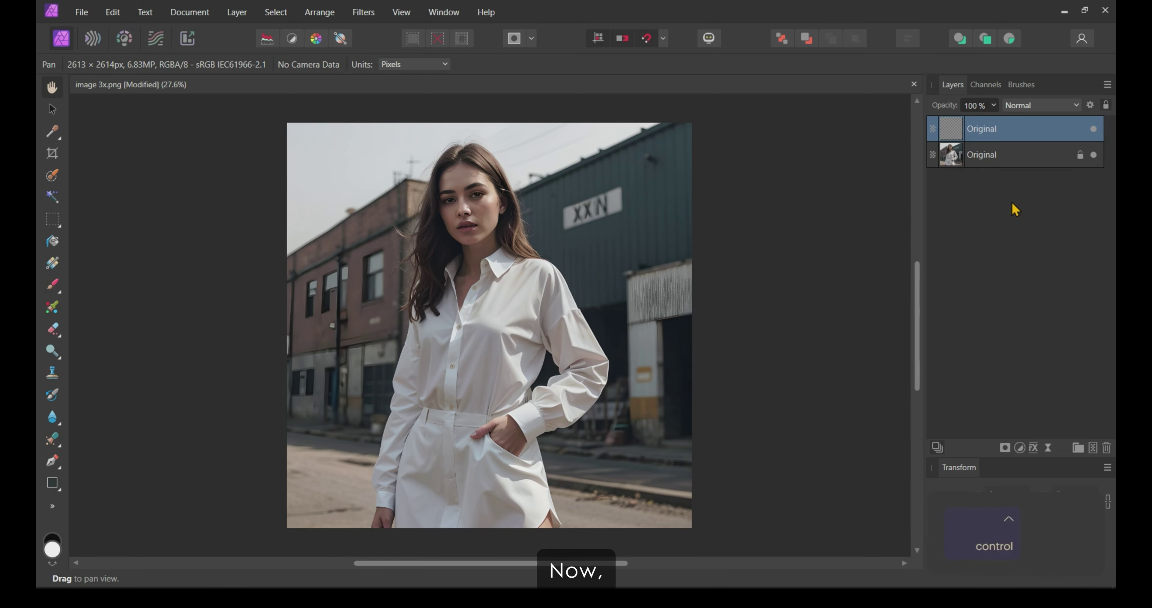
Rename the base photo layer to 'Original' and duplicate it.
{"action": "double_click", "coordinate": [996, 134]}
{"action": "type", "text": "Original"}
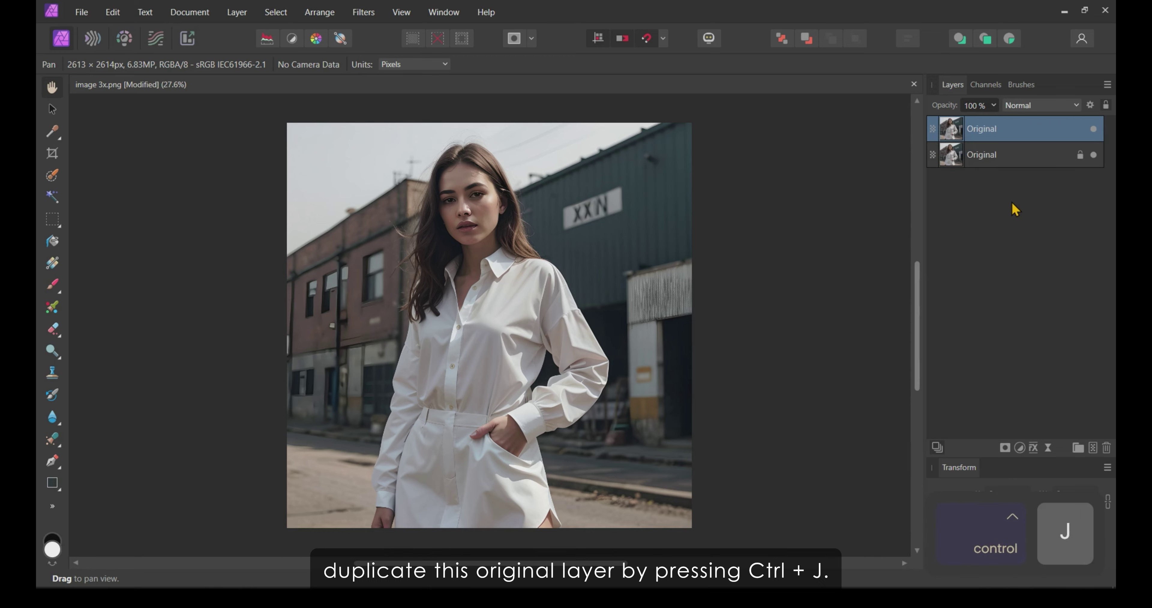
{"action": "key", "text": "Return"}
{"action": "key", "text": "ctrl+j"}
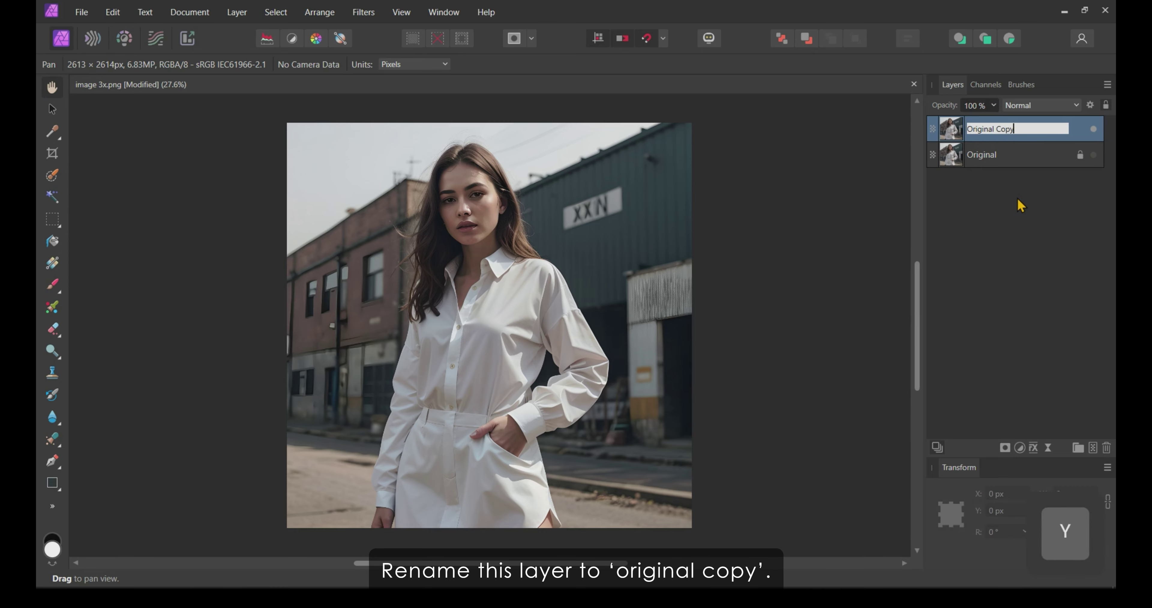
Hide the Original layer, name the duplicate 'Original Copy', and pick a 20 px Selection Brush.
{"action": "left_click", "coordinate": [1093, 155]}
{"action": "double_click", "coordinate": [984, 129]}
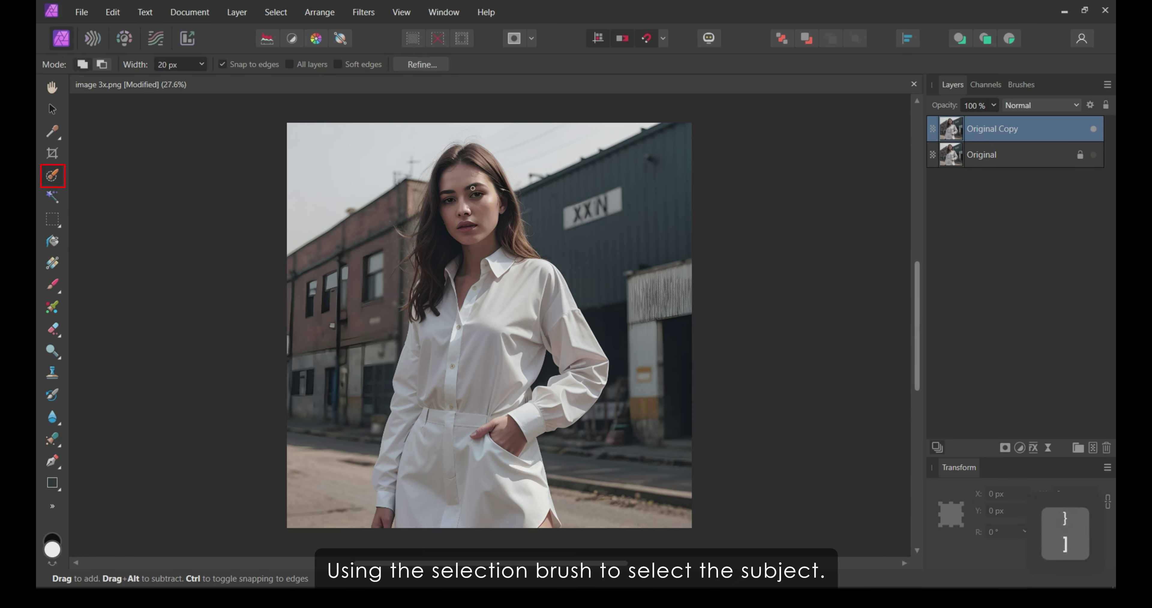
{"action": "type", "text": "copy"}
{"action": "key", "text": "Return"}
{"action": "left_click", "coordinate": [53, 175]}
{"action": "key", "text": "bracketright"}
{"action": "key", "text": "bracketright"}
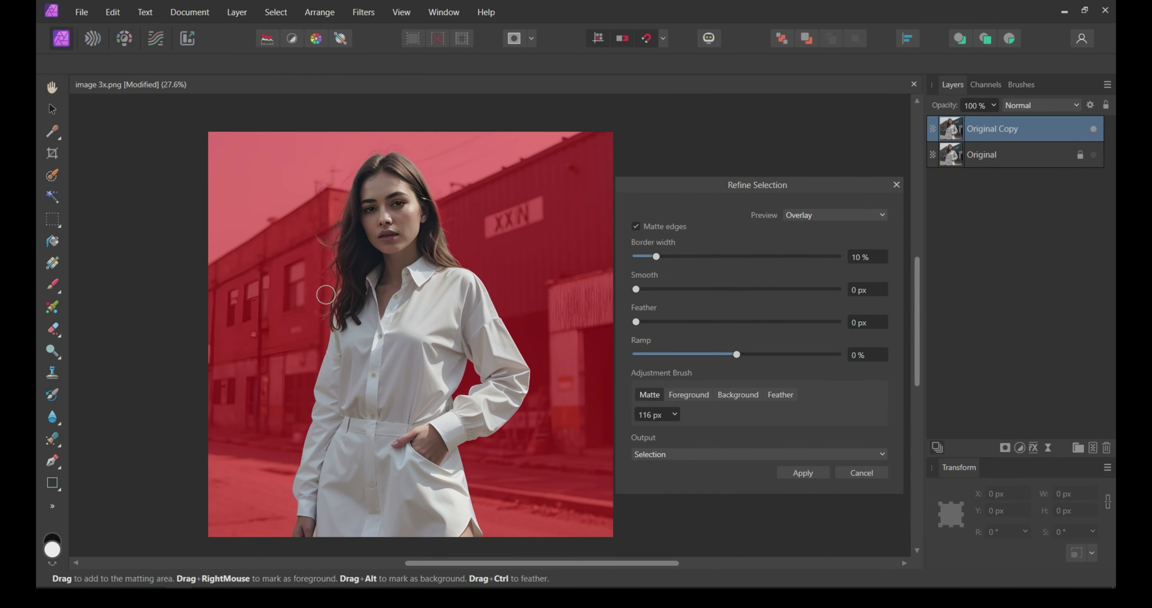
Refine the woman's hair edge with a 60 px matte brush, apply it, and fit the view.
{"action": "left_click", "coordinate": [422, 65]}
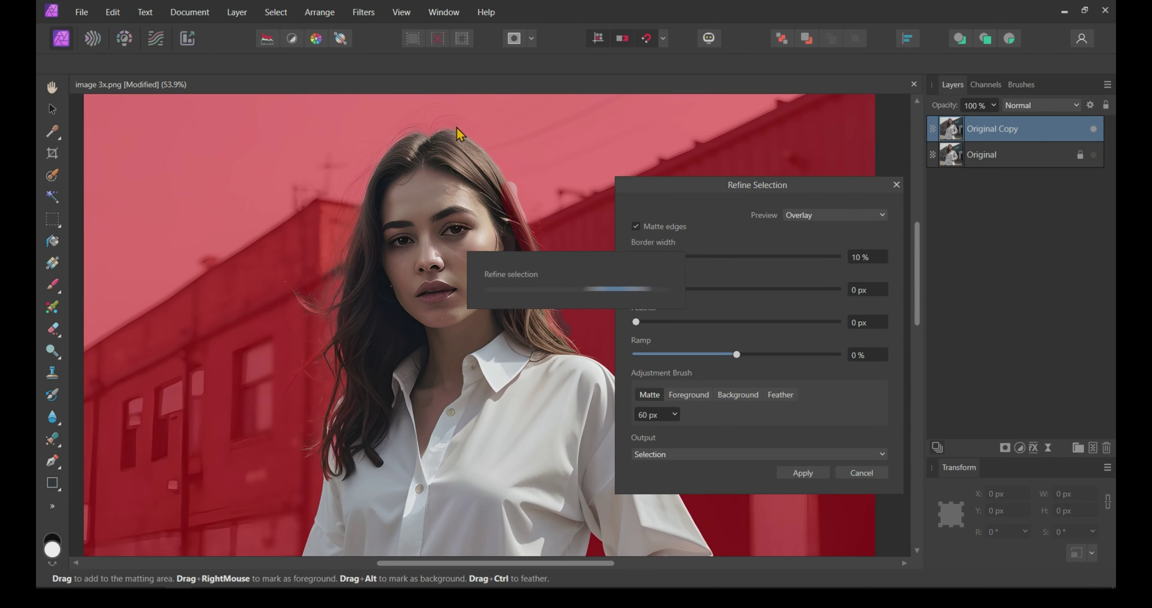
{"action": "key", "text": "bracketright"}
{"action": "key", "text": "bracketright"}
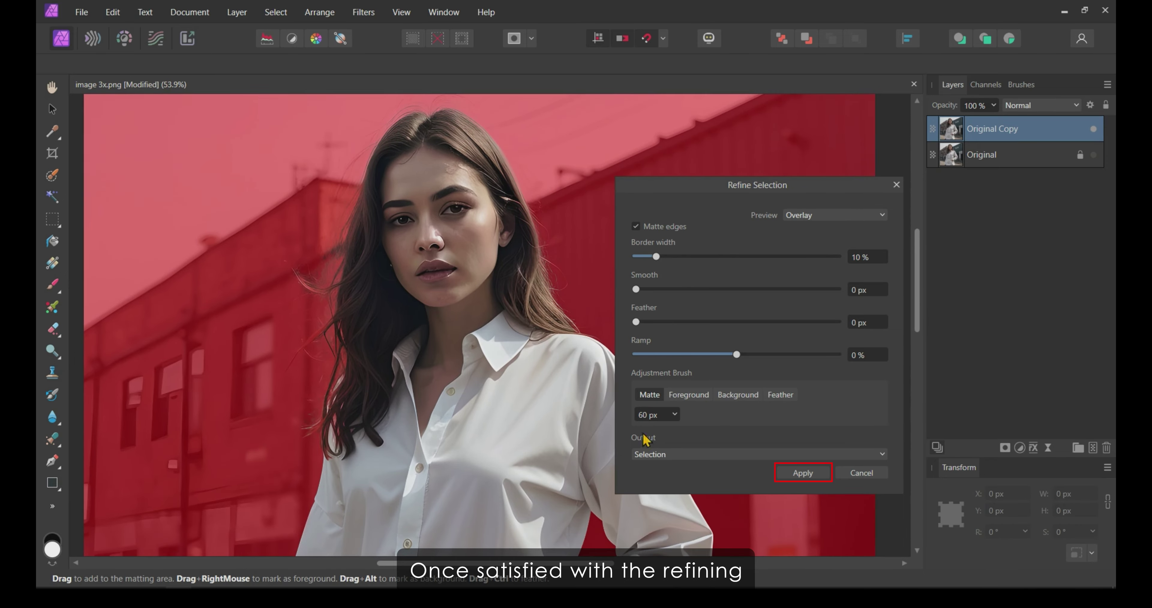
{"action": "scroll", "coordinate": [339, 177], "scroll_direction": "up", "scroll_amount": 3}
{"action": "key", "text": "bracketleft"}
{"action": "key", "text": "bracketleft"}
{"action": "left_click_drag", "start_coordinate": [390, 139], "coordinate": [373, 194]}
{"action": "left_click", "coordinate": [790, 473]}
{"action": "key", "text": "ctrl+0"}
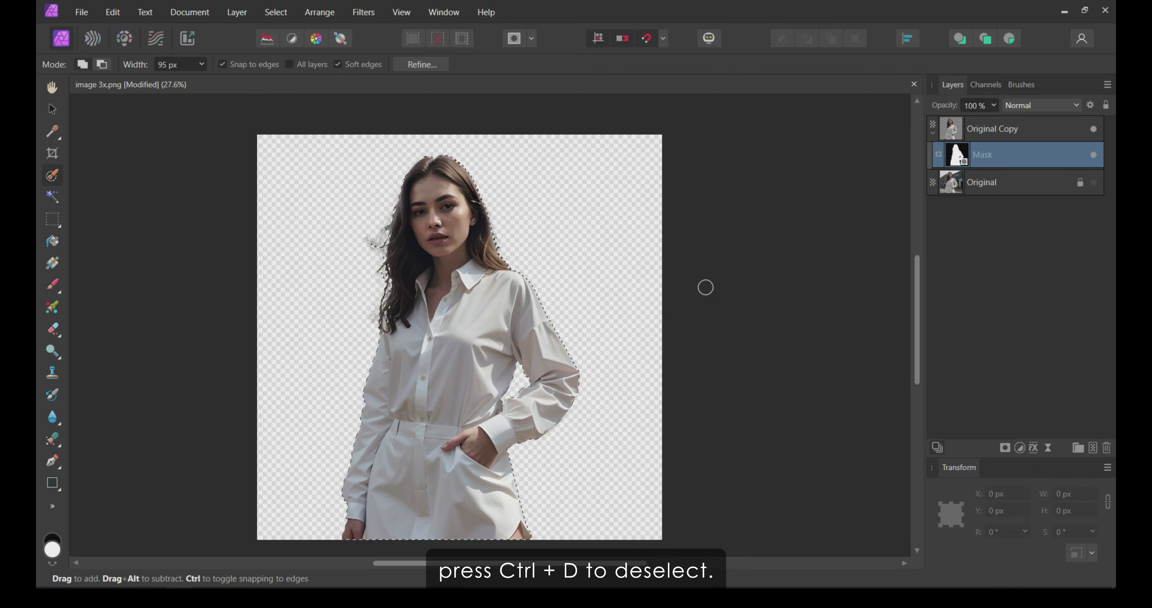
Mask Original Copy with the selection, select the mask, and deselect.
{"action": "left_click", "coordinate": [1005, 448]}
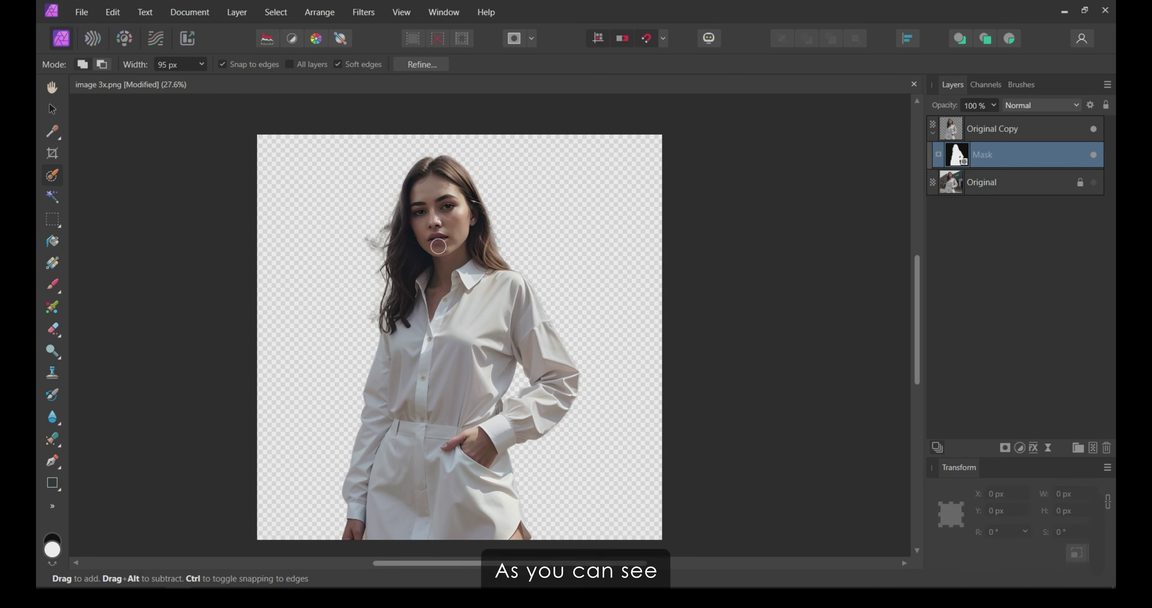
{"action": "left_click", "coordinate": [933, 132]}
{"action": "key", "text": "ctrl+d"}
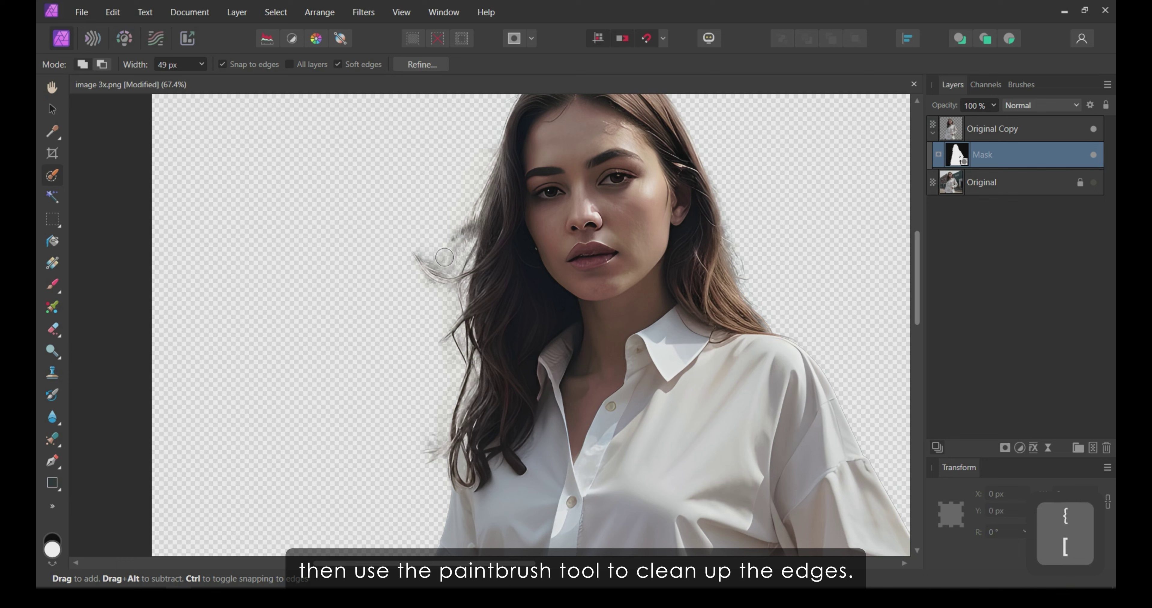
Set up a 34 px Paint Brush with 80% opacity and 10% flow.
{"action": "scroll", "coordinate": [342, 232], "scroll_direction": "up", "scroll_amount": 4}
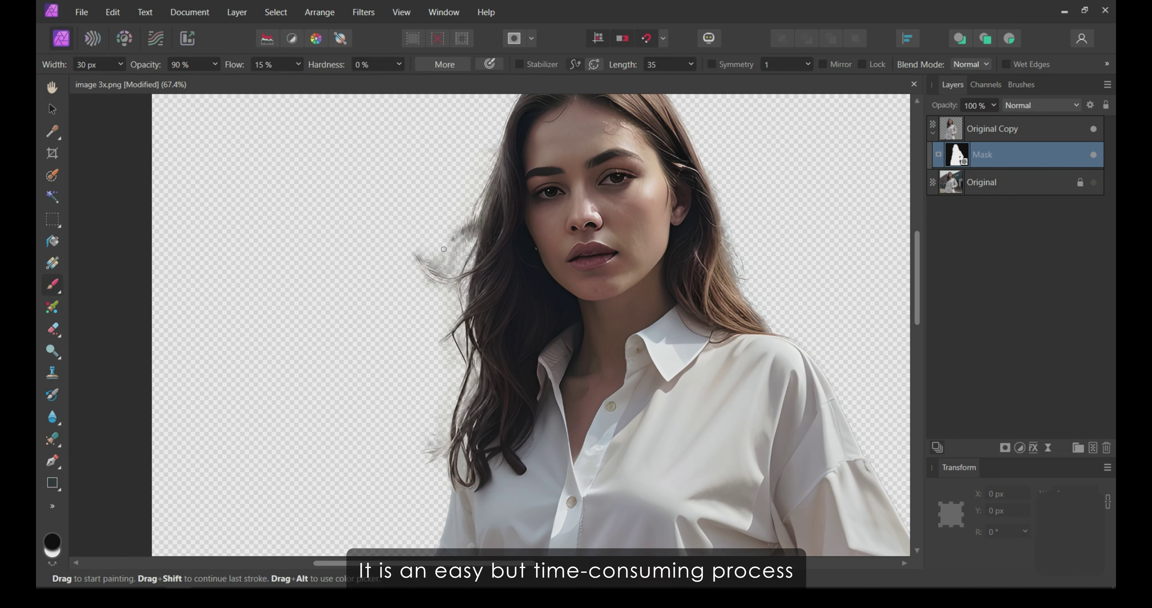
{"action": "key", "text": "bracketleft"}
{"action": "key", "text": "bracketleft"}
{"action": "key", "text": "bracketleft"}
{"action": "key", "text": "bracketleft"}
{"action": "key", "text": "bracketleft"}
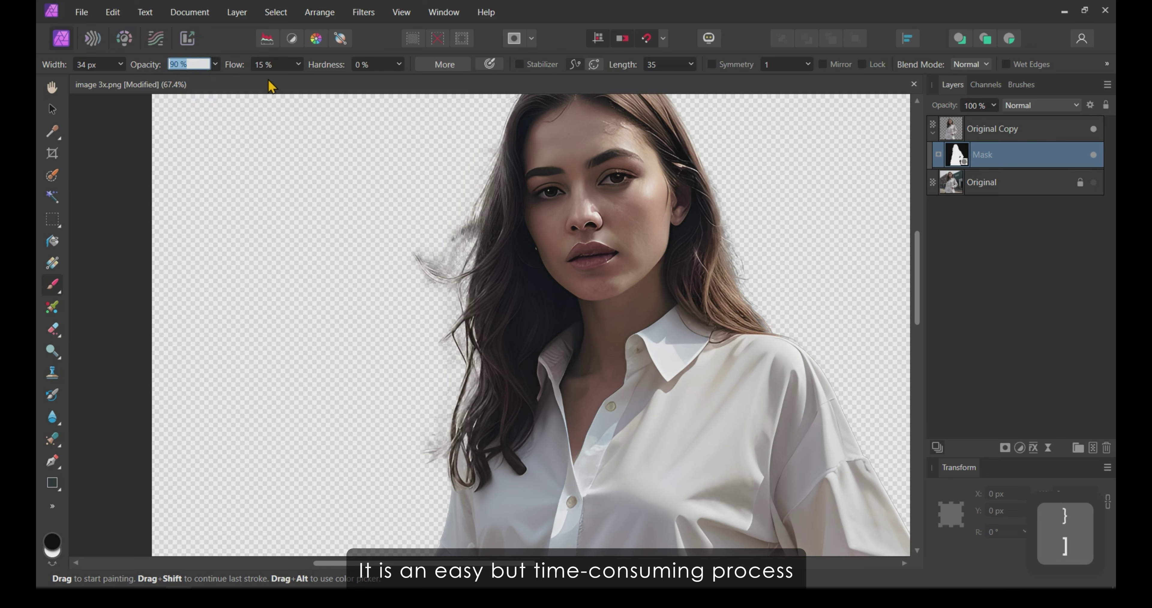
{"action": "left_click", "coordinate": [53, 285]}
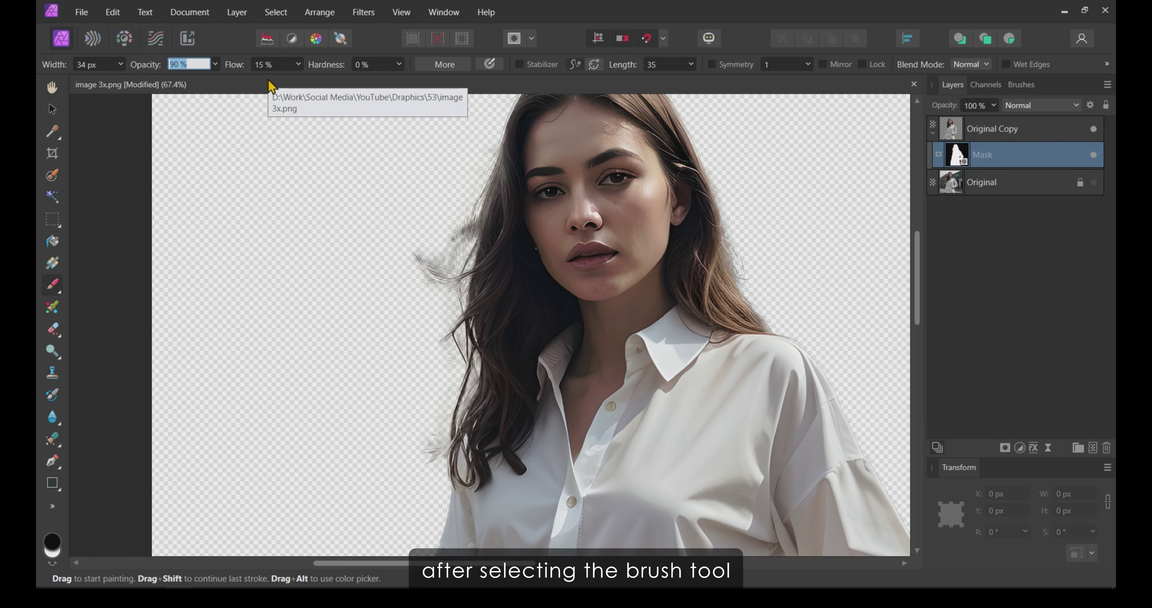
{"action": "key", "text": "bracketright"}
{"action": "left_click", "coordinate": [192, 64]}
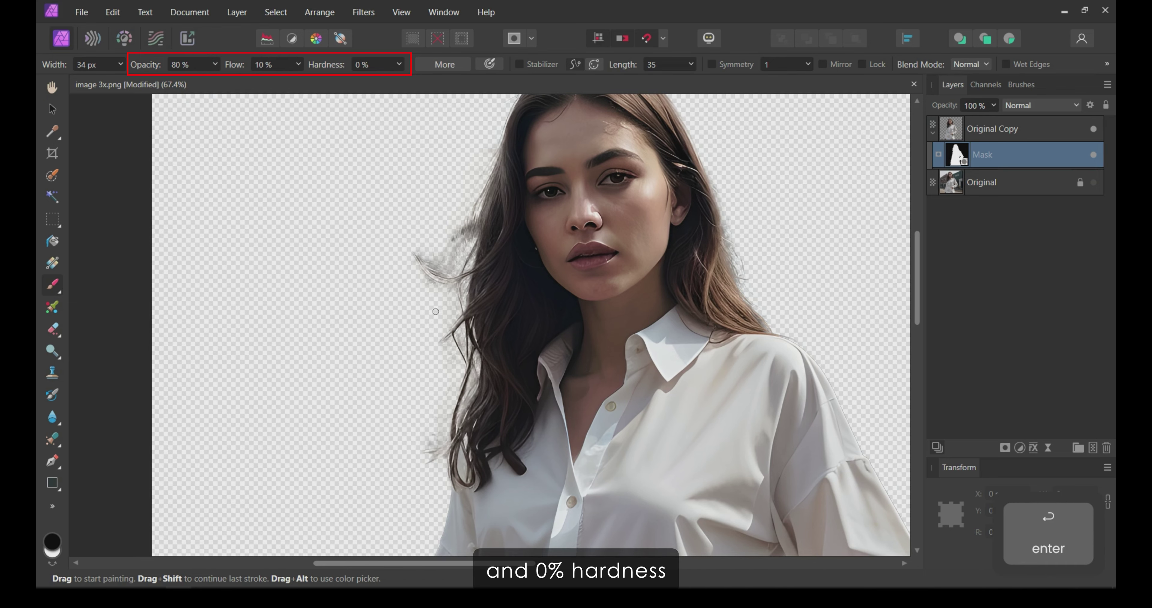
{"action": "type", "text": "80"}
{"action": "key", "text": "Return"}
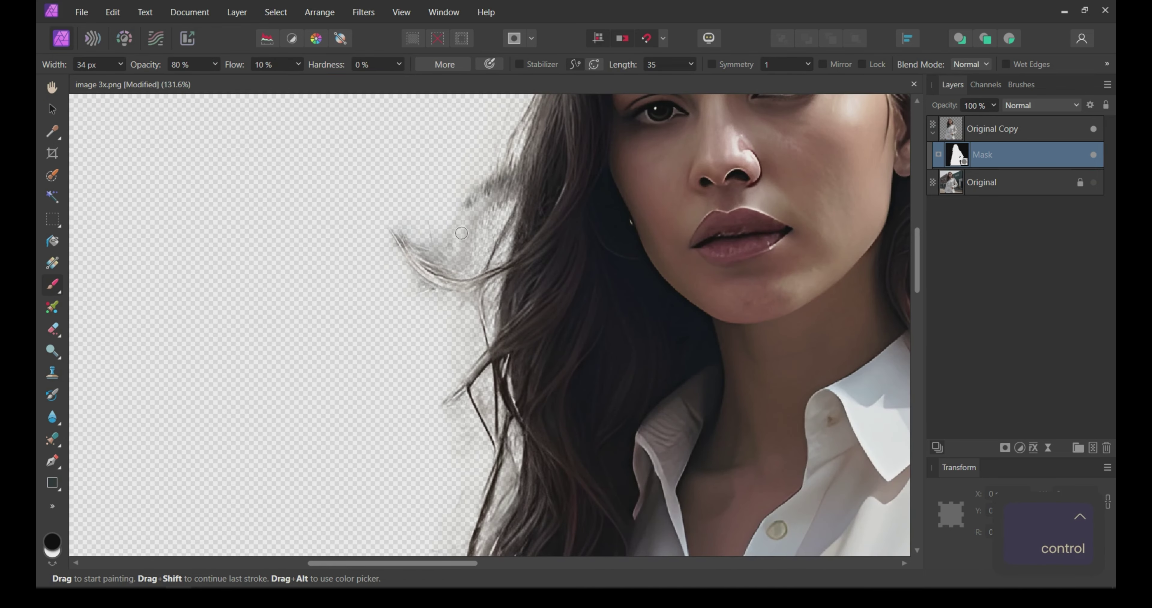
{"action": "left_click", "coordinate": [259, 67]}
{"action": "type", "text": "10"}
{"action": "key", "text": "Return"}
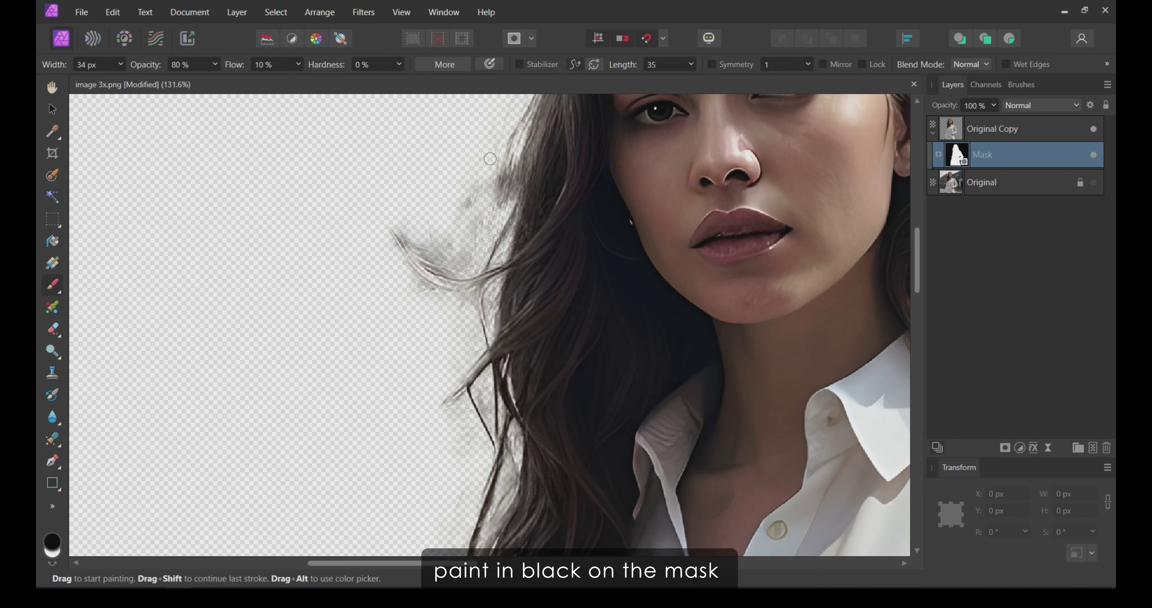
Paint black on the mask to hide stray hair wisps beside the face and along the hair.
{"action": "scroll", "coordinate": [441, 288], "scroll_direction": "up", "scroll_amount": 3}
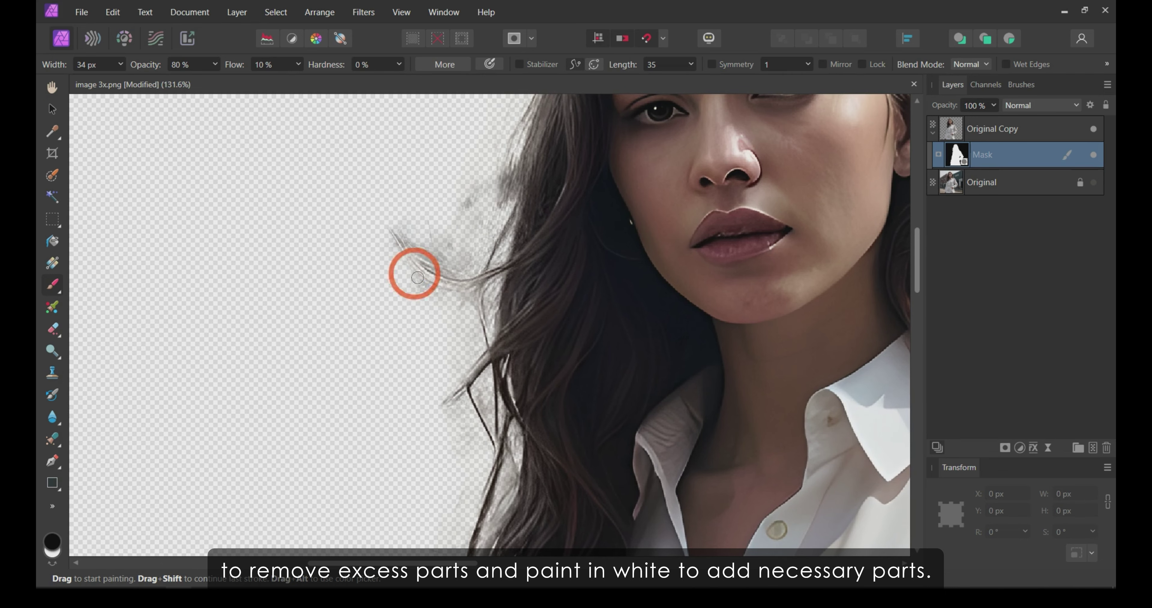
{"action": "mouse_move", "coordinate": [475, 218]}
{"action": "left_mouse_down"}
{"action": "mouse_move", "coordinate": [512, 125]}
{"action": "mouse_move", "coordinate": [490, 159]}
{"action": "mouse_move", "coordinate": [488, 208]}
{"action": "left_mouse_up"}
{"action": "mouse_move", "coordinate": [474, 250]}
{"action": "left_mouse_down"}
{"action": "mouse_move", "coordinate": [430, 288]}
{"action": "mouse_move", "coordinate": [401, 232]}
{"action": "mouse_move", "coordinate": [415, 273]}
{"action": "mouse_move", "coordinate": [455, 298]}
{"action": "left_mouse_up"}
{"action": "scroll", "coordinate": [467, 339], "scroll_direction": "down", "scroll_amount": 3}
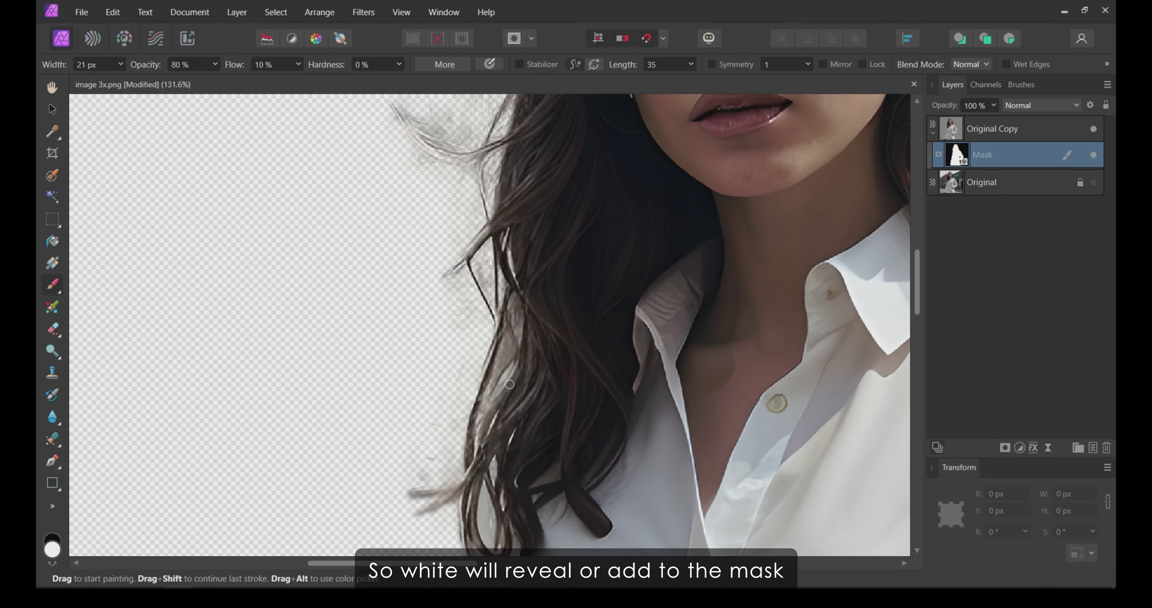
{"action": "scroll", "coordinate": [438, 490], "scroll_direction": "down", "scroll_amount": 3}
{"action": "left_click", "coordinate": [427, 404]}
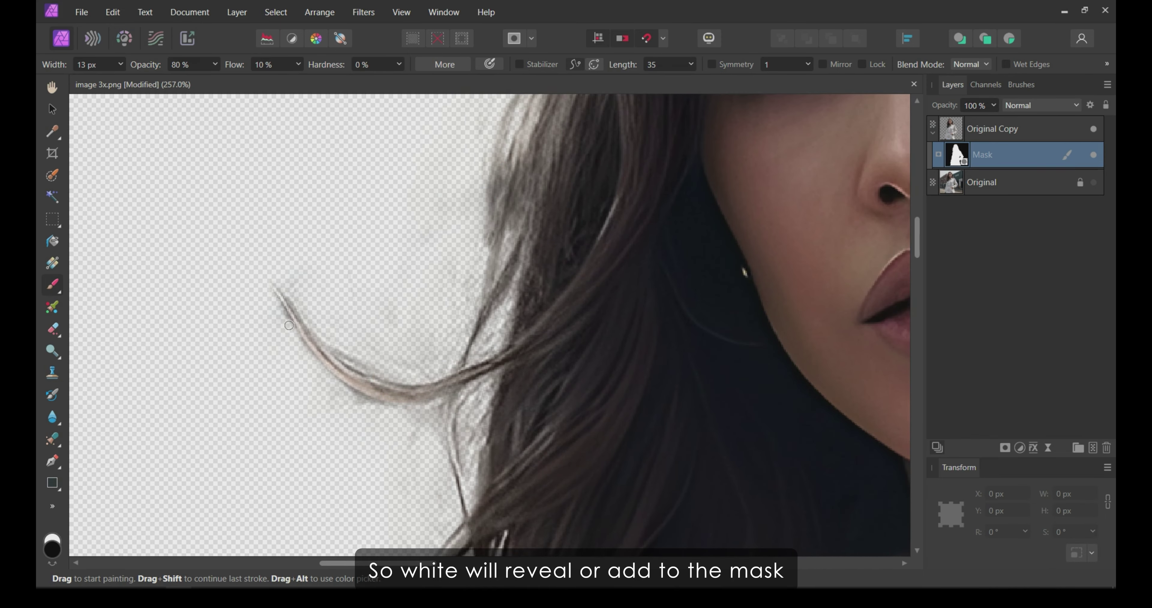
{"action": "mouse_move", "coordinate": [483, 310]}
{"action": "left_mouse_down"}
{"action": "mouse_move", "coordinate": [509, 250]}
{"action": "mouse_move", "coordinate": [489, 294]}
{"action": "left_mouse_up"}
Switch to white with a 13 px brush to restore hair, undoing the last stroke.
{"action": "scroll", "coordinate": [488, 313], "scroll_direction": "up", "scroll_amount": 3}
{"action": "scroll", "coordinate": [402, 313], "scroll_direction": "up", "scroll_amount": 3}
{"action": "scroll", "coordinate": [289, 325], "scroll_direction": "down", "scroll_amount": 3}
{"action": "key", "text": "x"}
{"action": "key", "text": "bracketleft"}
{"action": "key", "text": "bracketleft"}
{"action": "key", "text": "bracketleft"}
{"action": "scroll", "coordinate": [635, 364], "scroll_direction": "down", "scroll_amount": 6}
{"action": "key", "text": "ctrl+z"}
{"action": "scroll", "coordinate": [555, 257], "scroll_direction": "down", "scroll_amount": 4}
{"action": "scroll", "coordinate": [555, 258], "scroll_direction": "up", "scroll_amount": 1}
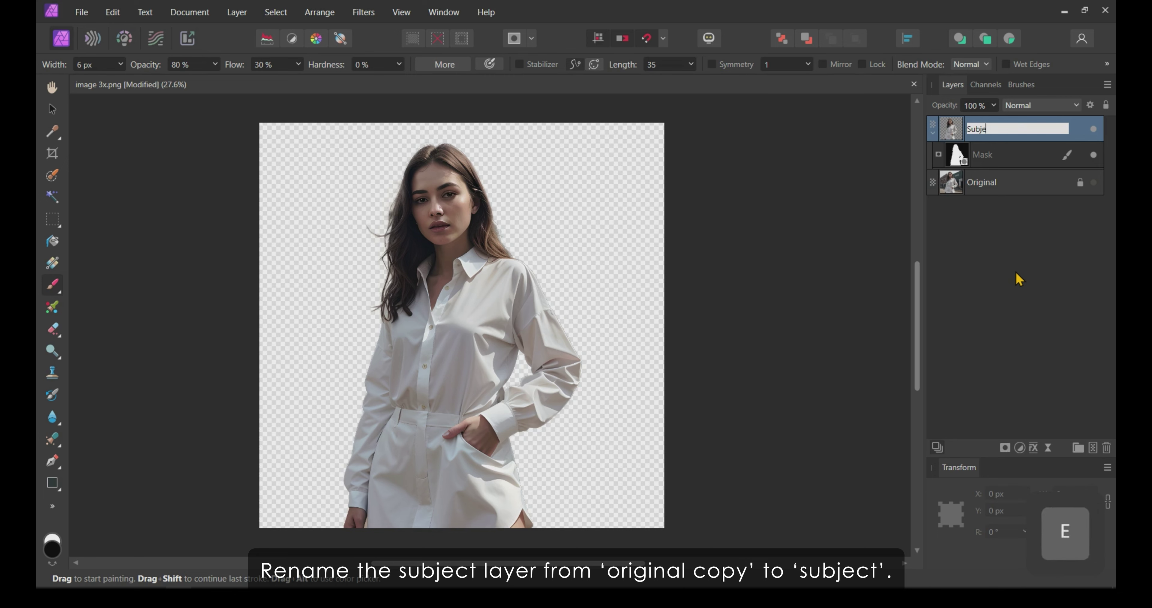
Rename the Original Copy layer to 'Subject'.
{"action": "left_click", "coordinate": [997, 131]}
{"action": "double_click", "coordinate": [997, 129]}
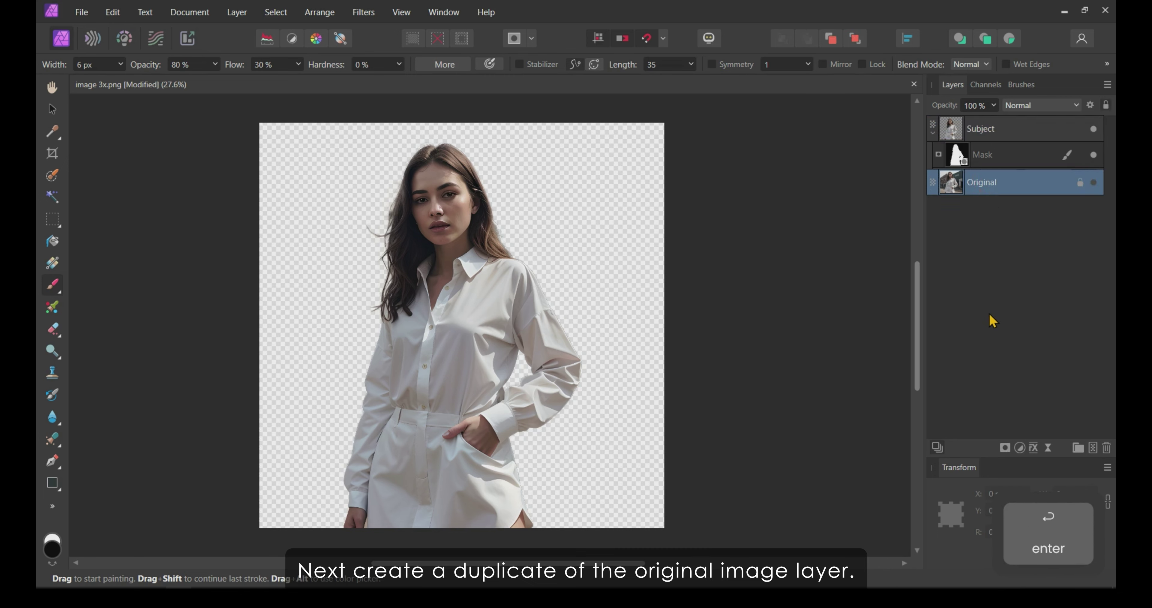
{"action": "type", "text": "Subject"}
{"action": "key", "text": "Return"}
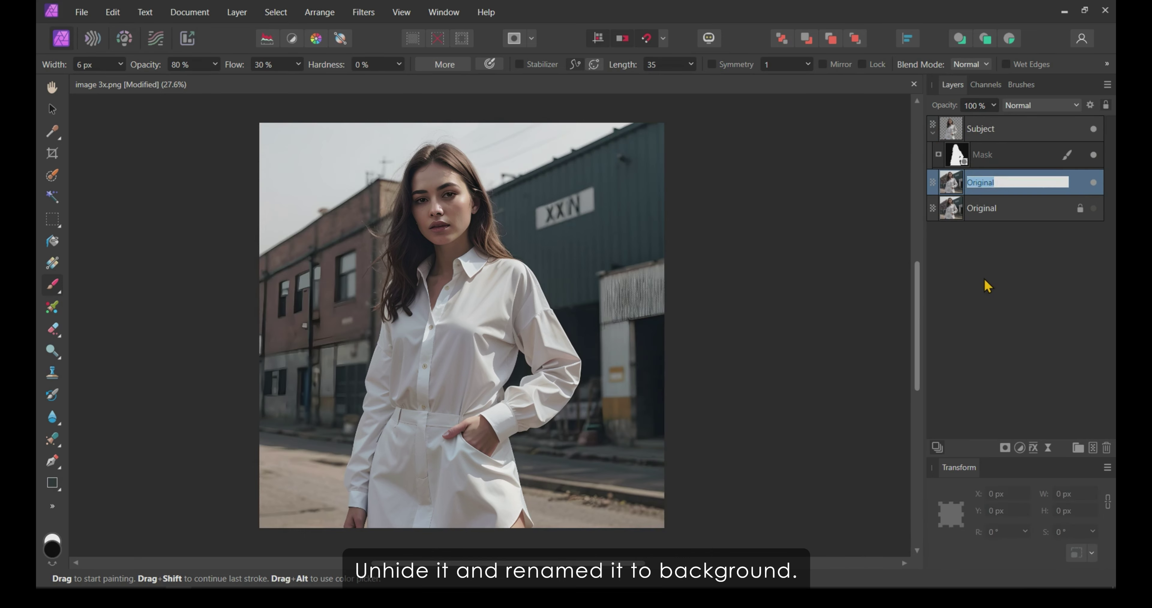
Duplicate the Original layer, make the copy visible, and name it 'Background'.
{"action": "left_click", "coordinate": [1003, 184]}
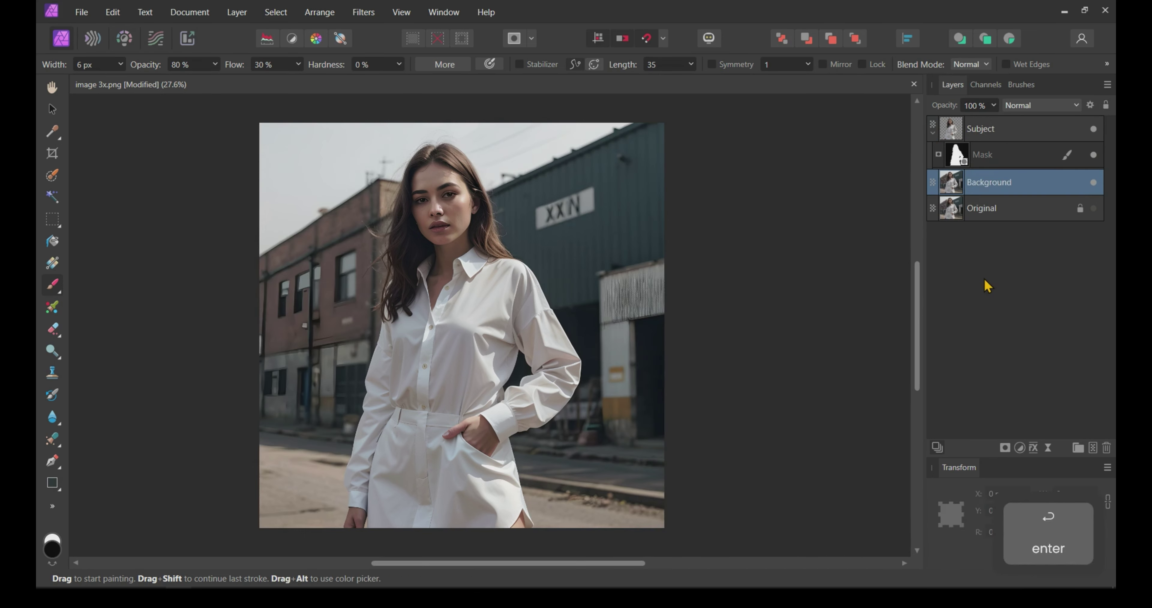
{"action": "key", "text": "ctrl+j"}
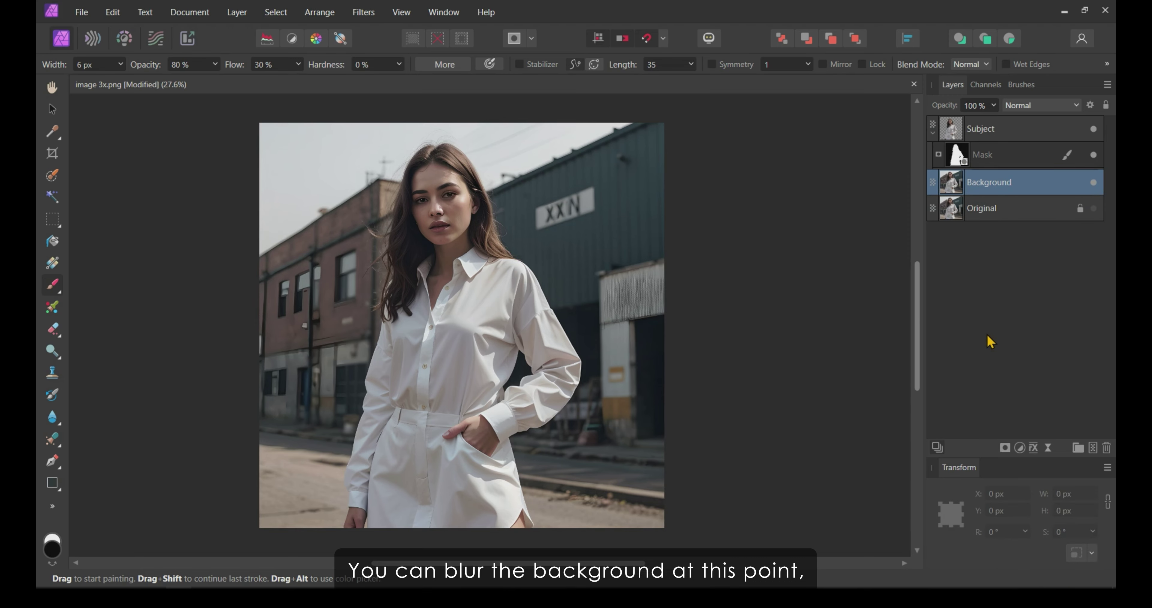
{"action": "left_click", "coordinate": [1094, 182]}
{"action": "double_click", "coordinate": [984, 183]}
{"action": "type", "text": "Background"}
{"action": "key", "text": "Return"}
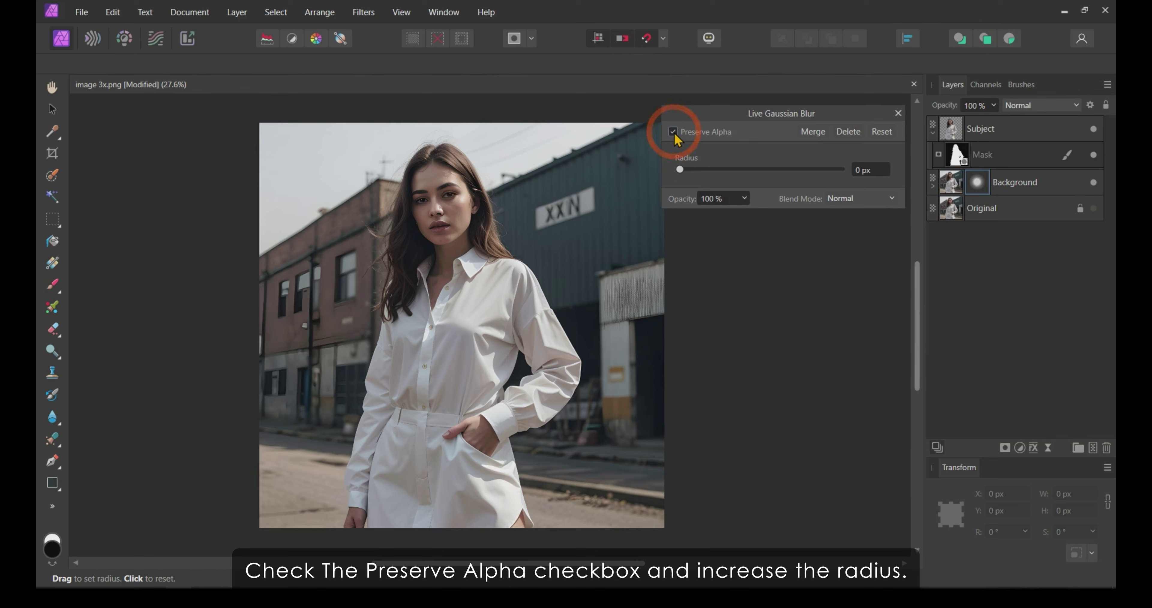
Add a Live Gaussian Blur to Background with Preserve Alpha and a 45.5 px radius.
{"action": "left_click", "coordinate": [1047, 447]}
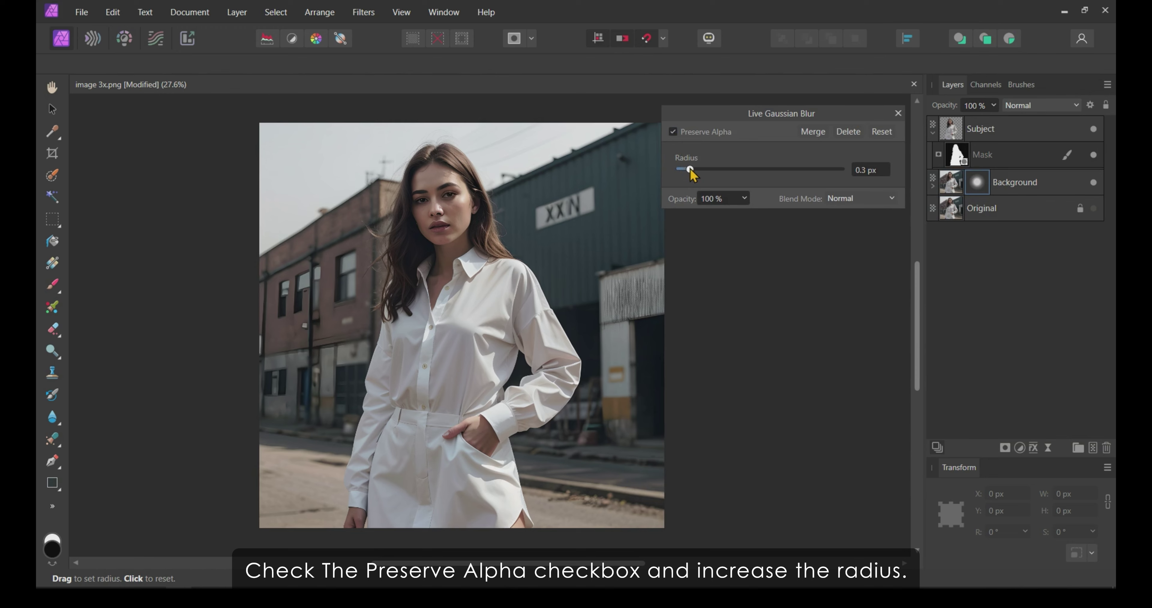
{"action": "left_click", "coordinate": [1014, 8]}
{"action": "left_click_drag", "start_coordinate": [813, 403], "coordinate": [850, 120]}
{"action": "left_click", "coordinate": [672, 132]}
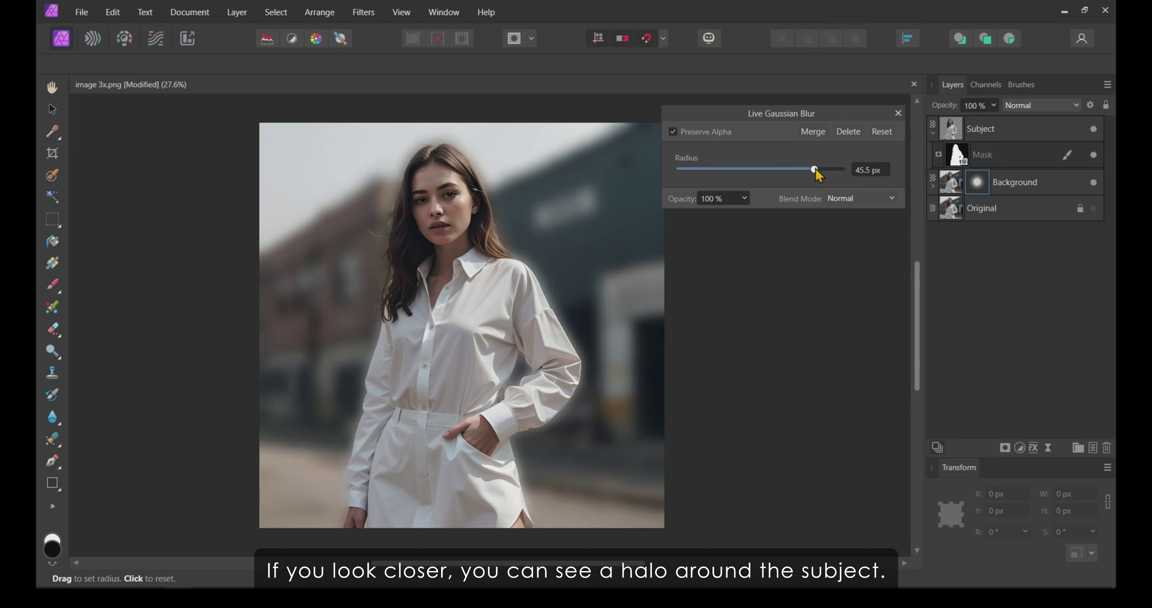
{"action": "left_click_drag", "start_coordinate": [681, 170], "coordinate": [819, 171]}
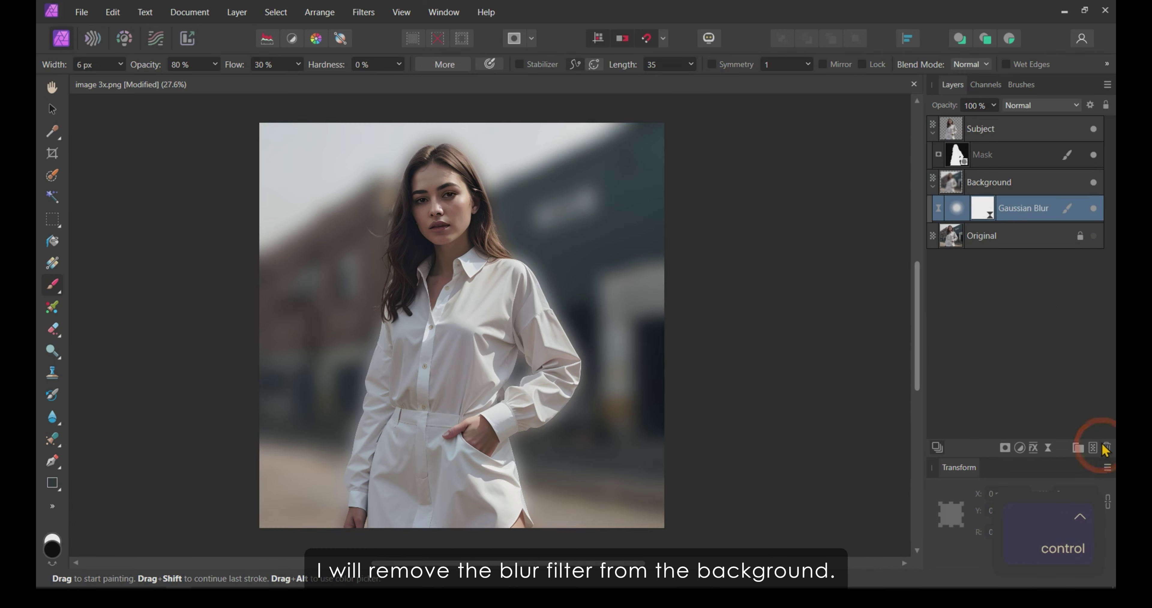
{"action": "left_click", "coordinate": [52, 284]}
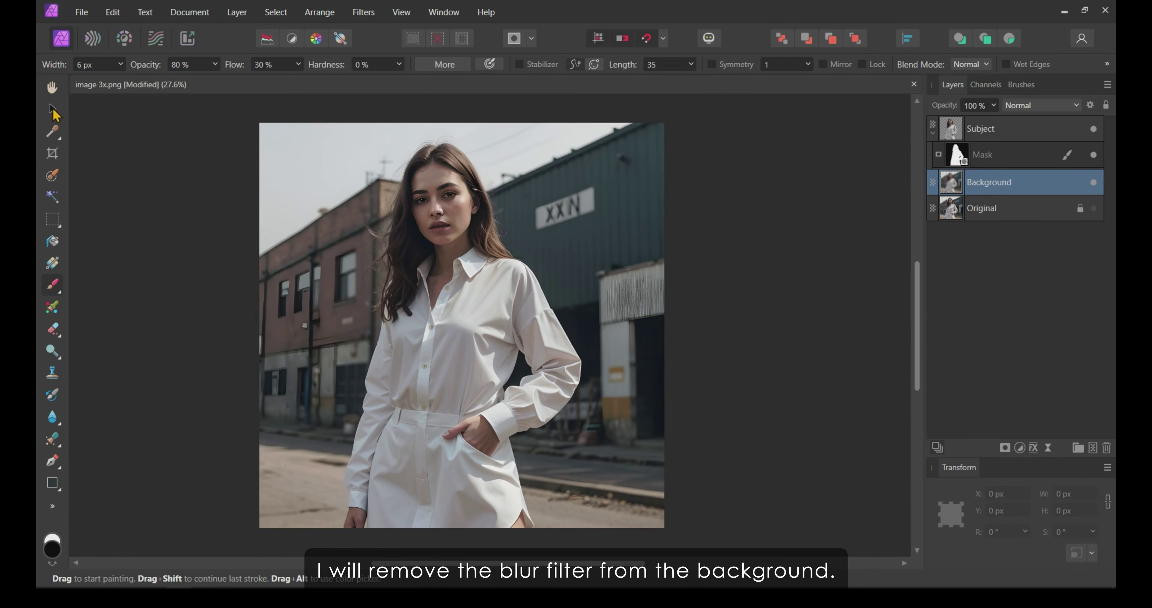
Delete the Gaussian Blur from Background and select the Background layer.
{"action": "left_click", "coordinate": [534, 258]}
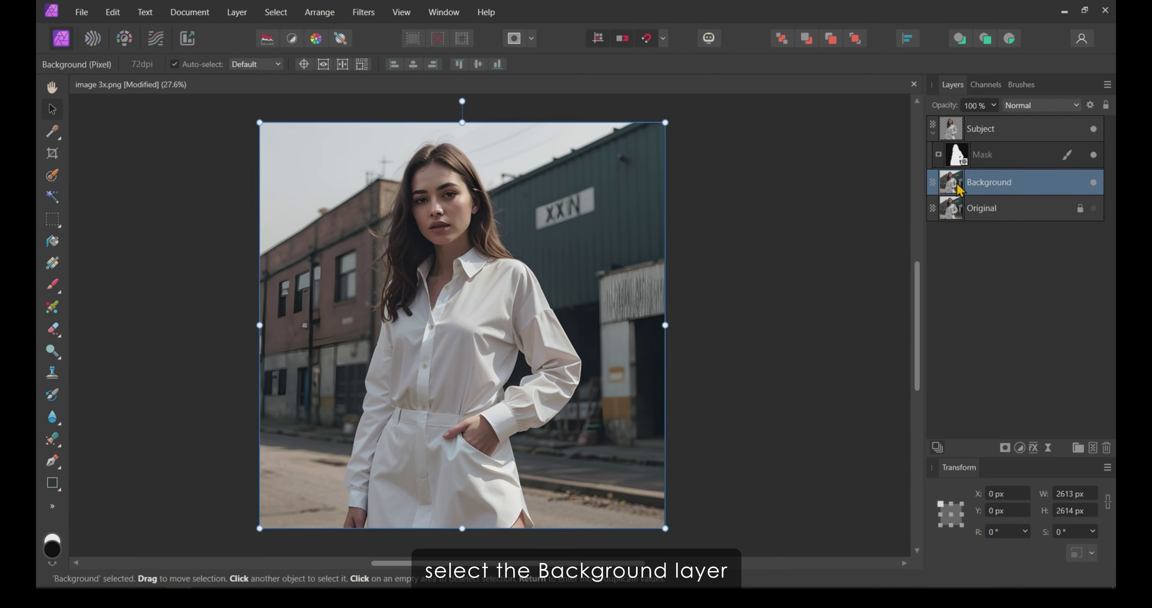
{"action": "left_click", "coordinate": [977, 181]}
{"action": "left_click", "coordinate": [1107, 448]}
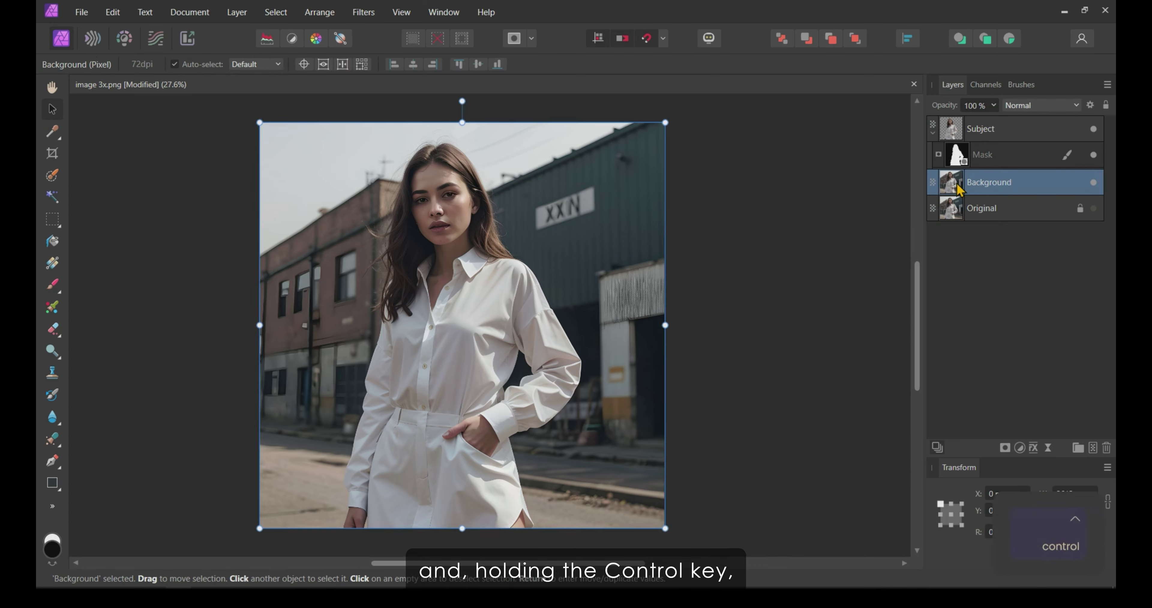
{"action": "left_click", "coordinate": [53, 109]}
{"action": "left_click", "coordinate": [959, 188]}
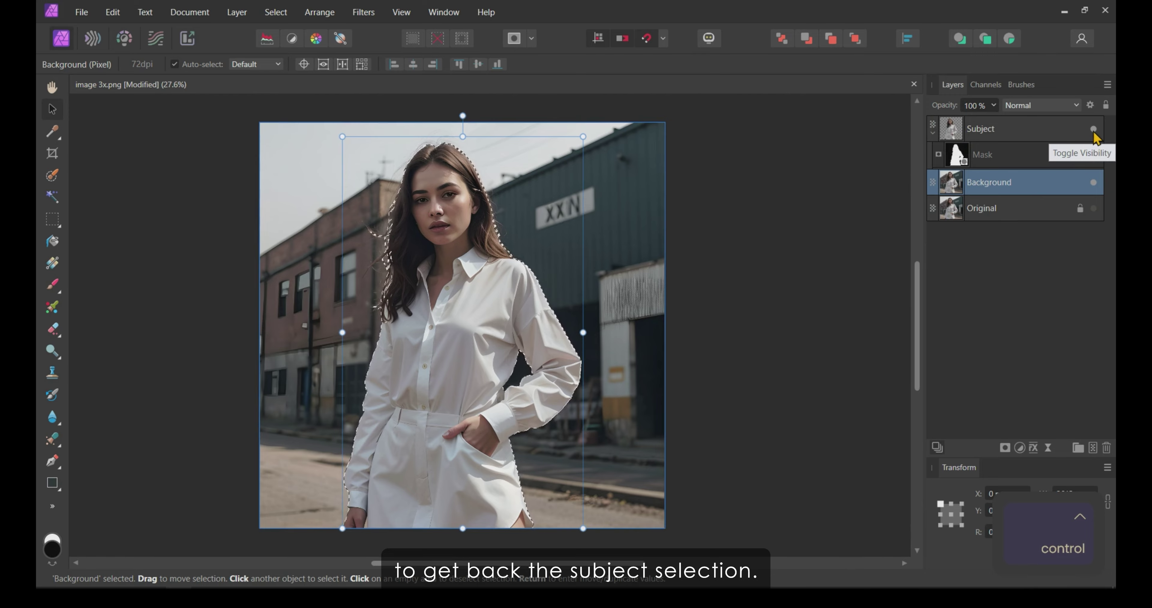
Load the Subject layer's outline as a selection and hide Subject, ready to grow the selection.
{"action": "key", "text": "ctrl"}
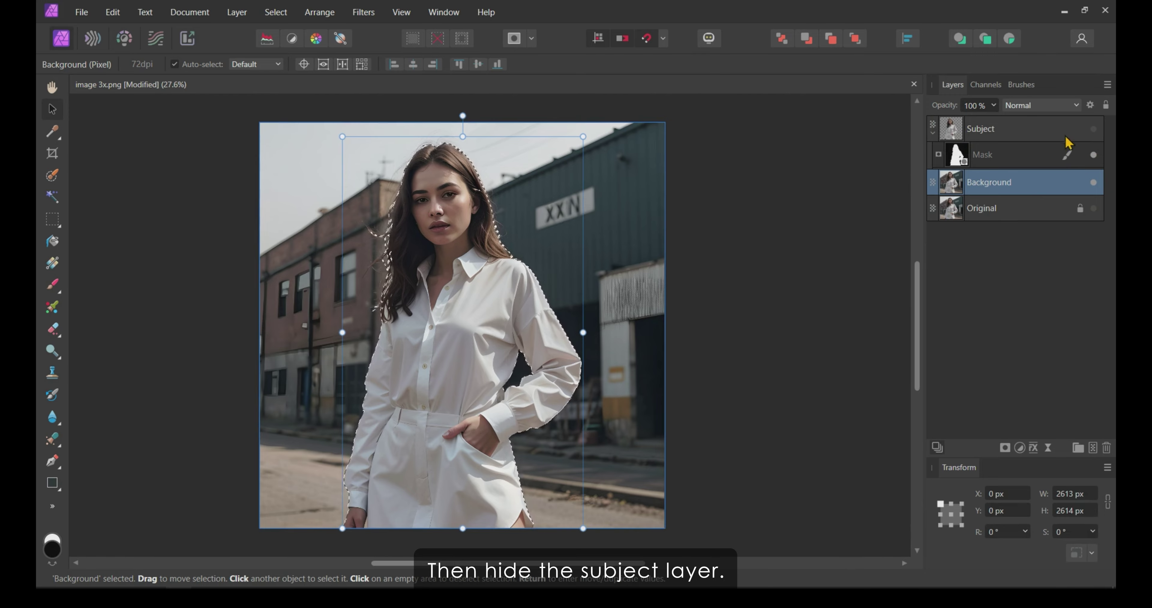
{"action": "left_click", "coordinate": [952, 129], "text": "ctrl"}
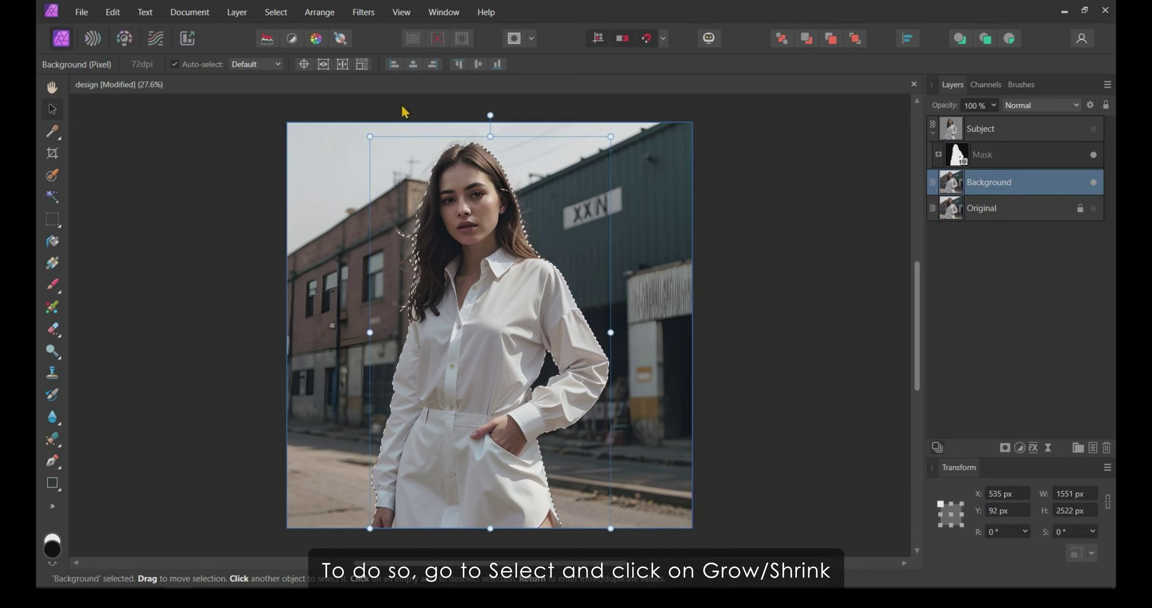
{"action": "left_click", "coordinate": [1094, 129]}
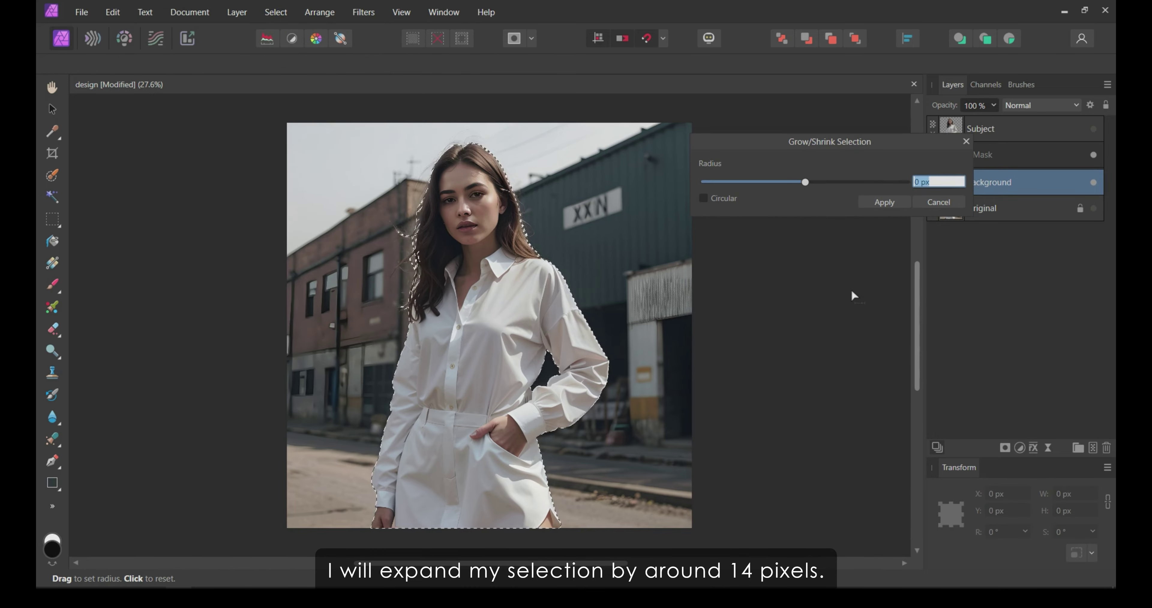
{"action": "left_click", "coordinate": [275, 12]}
{"action": "left_click", "coordinate": [350, 351]}
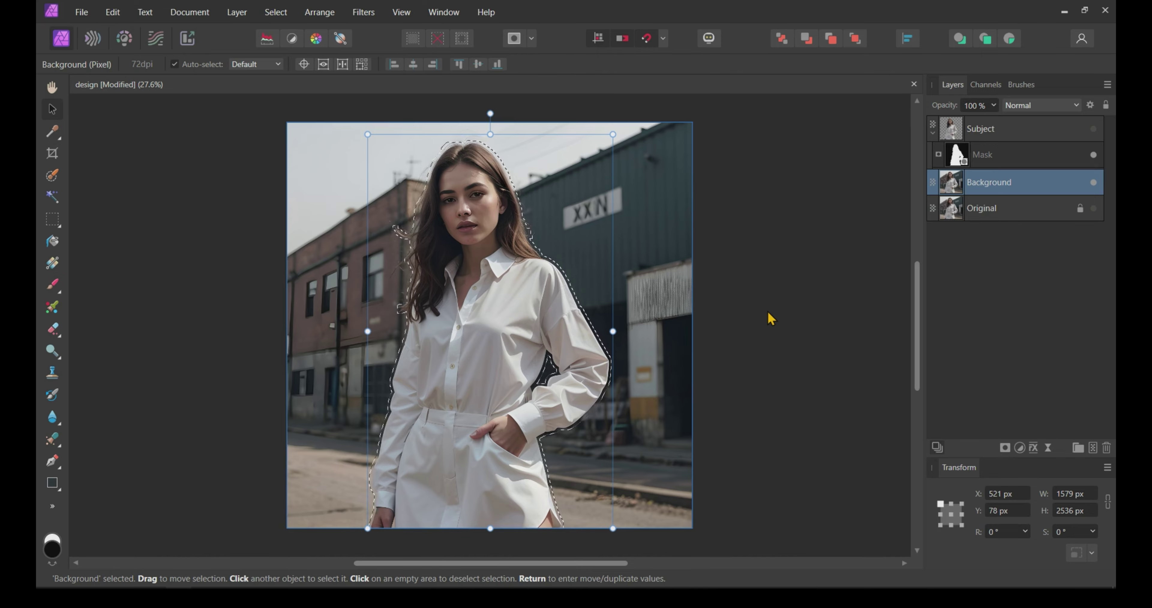
{"action": "left_click", "coordinate": [921, 182]}
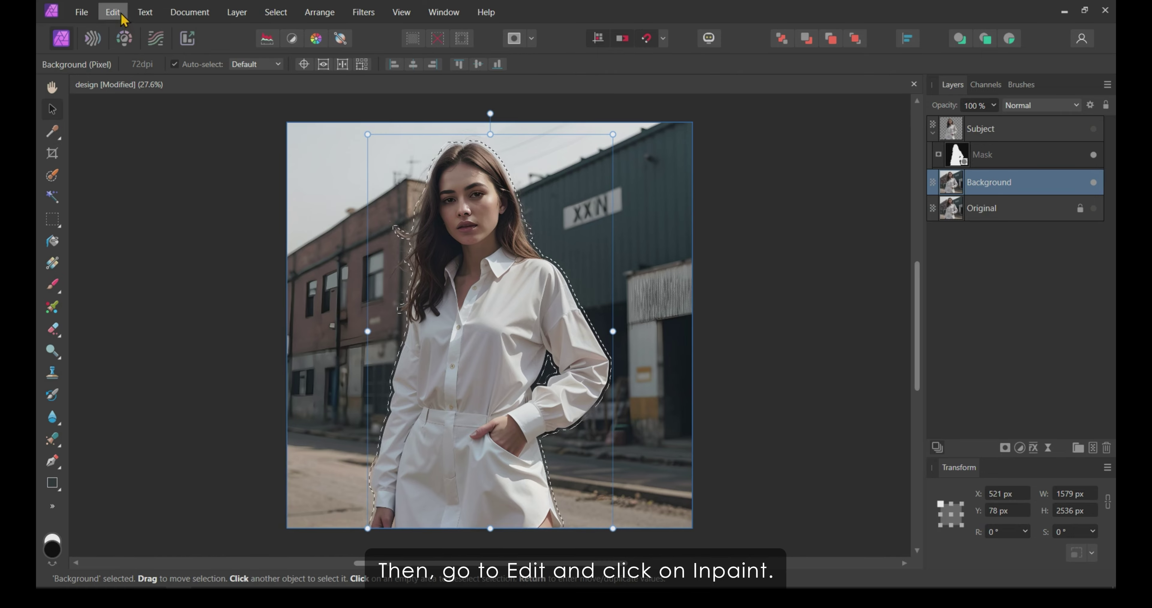
Grow the selection by 14 px and inpaint it to erase the woman from Background.
{"action": "type", "text": "14"}
{"action": "key", "text": "Return"}
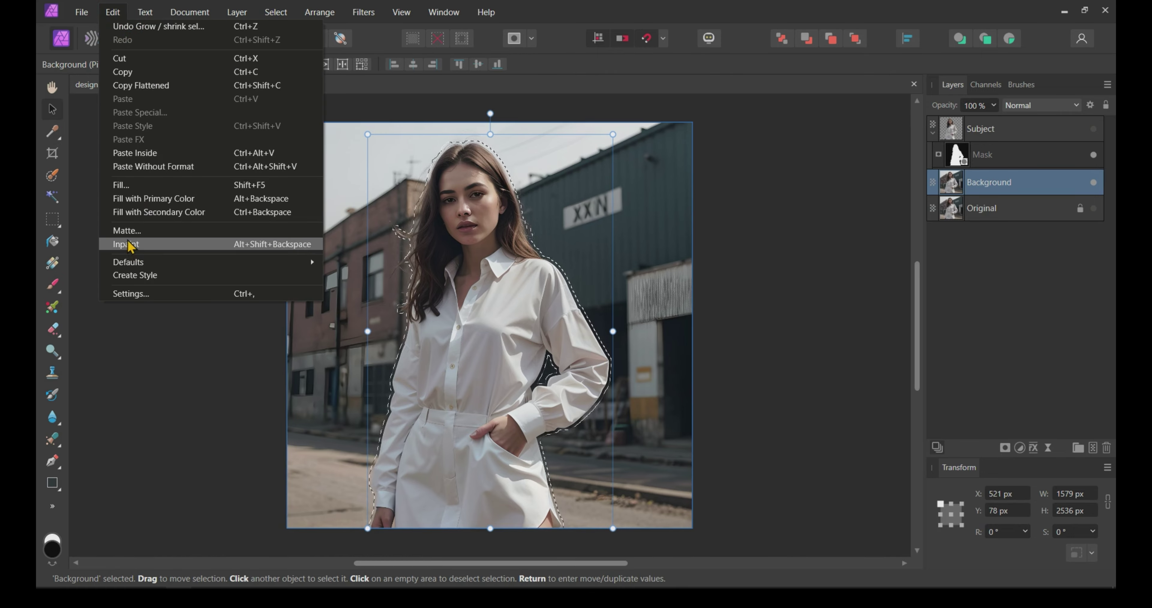
{"action": "left_click", "coordinate": [893, 204]}
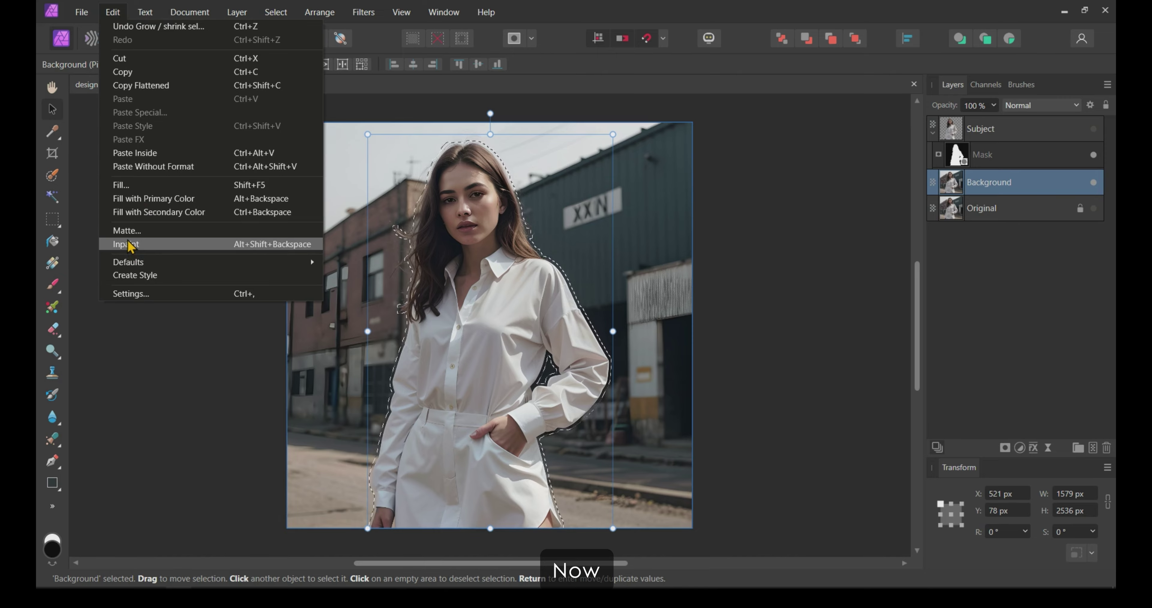
{"action": "left_click", "coordinate": [113, 12]}
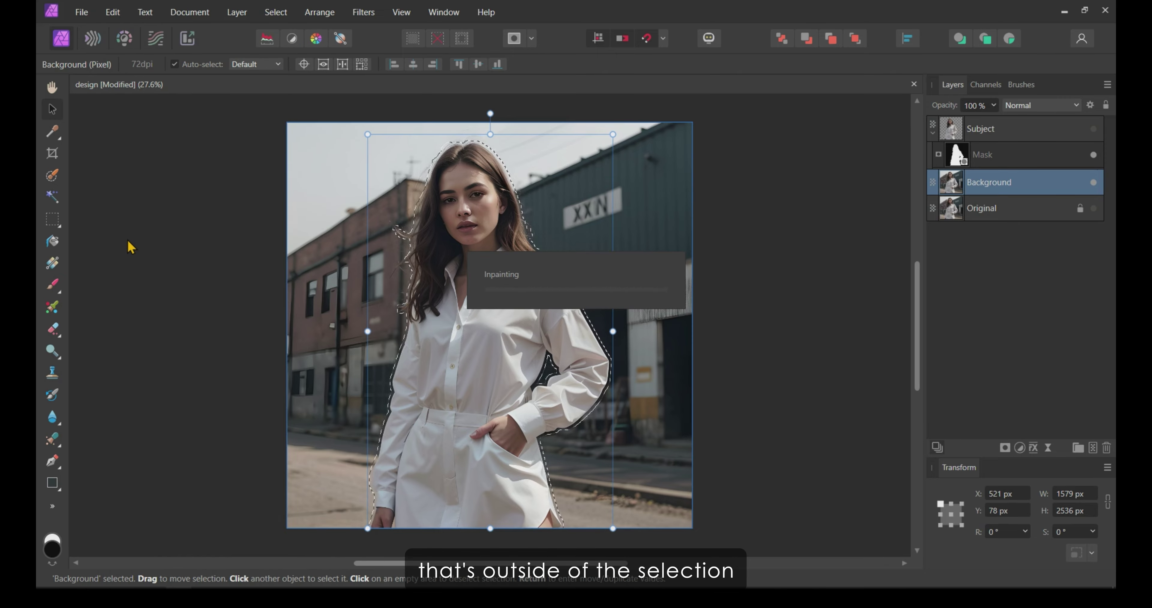
{"action": "left_click", "coordinate": [129, 245]}
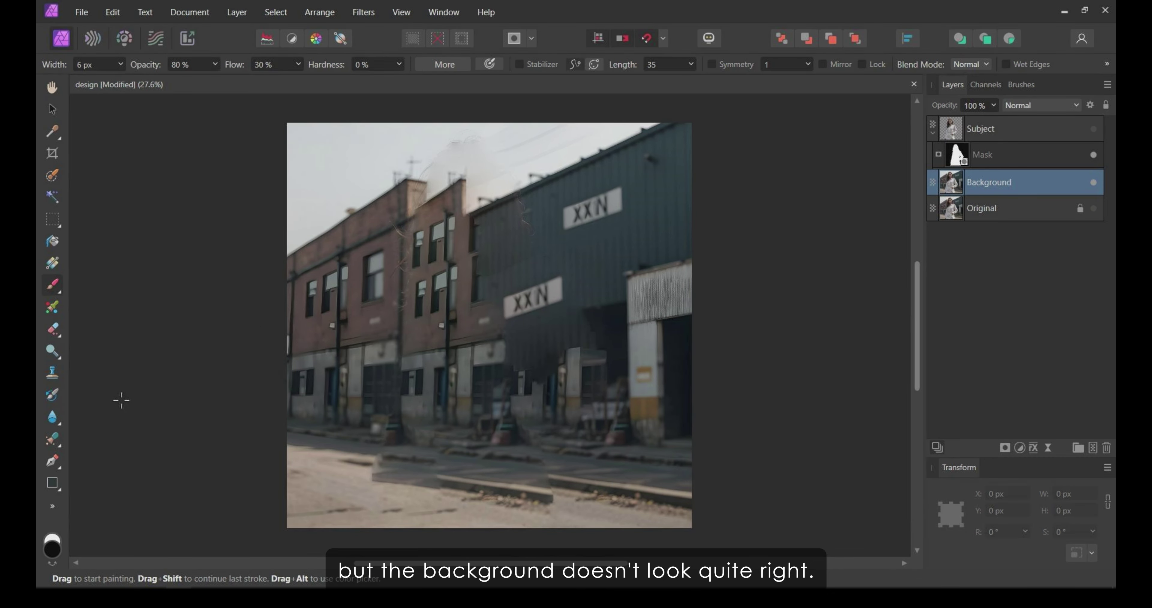
Clear the selection and switch to the Inpainting Brush Tool.
{"action": "key", "text": "ctrl+d"}
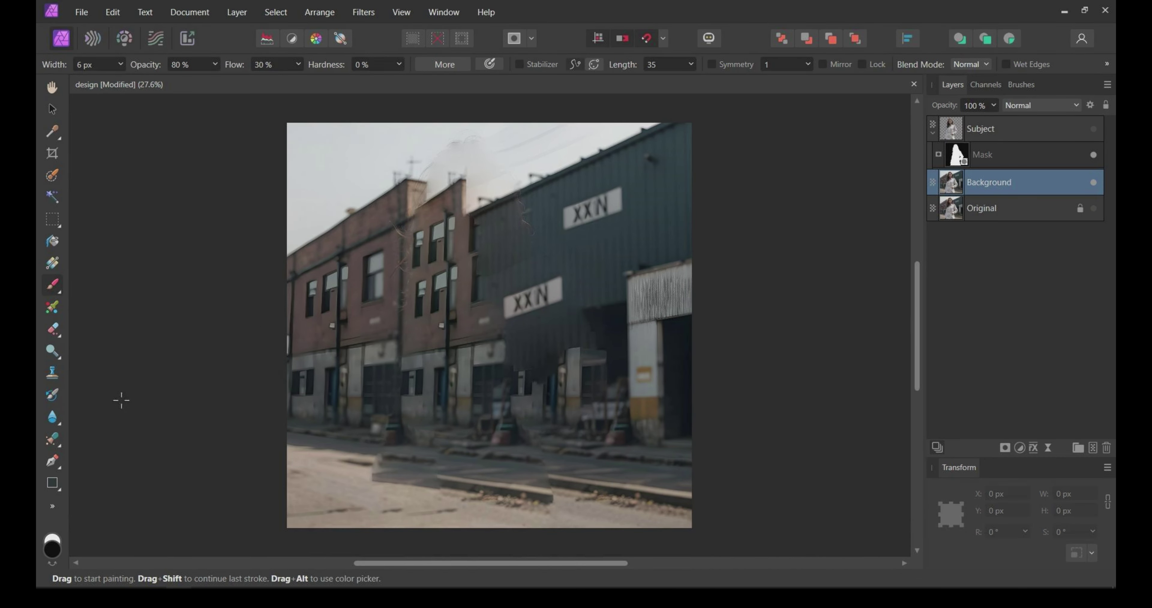
{"action": "key", "text": "b"}
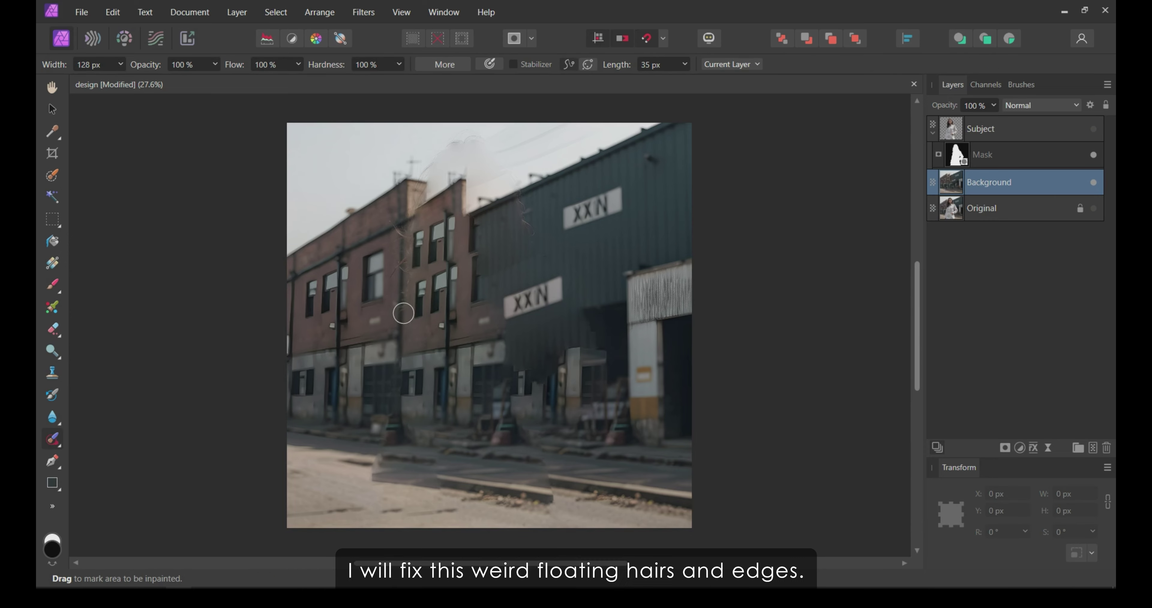
{"action": "left_click", "coordinate": [55, 442]}
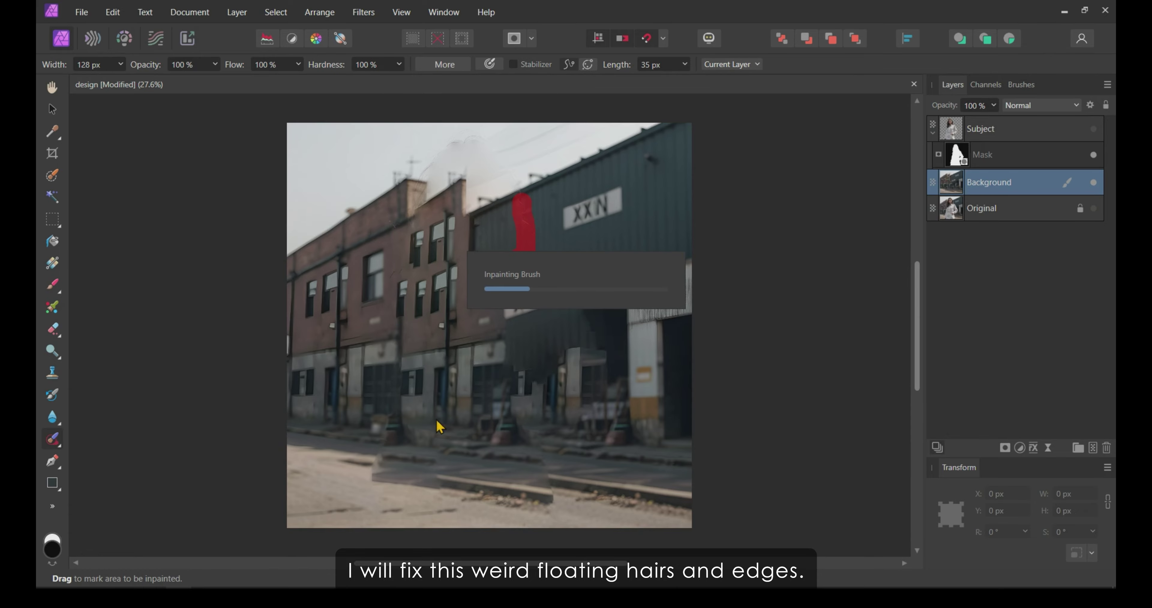
{"action": "left_click", "coordinate": [108, 493]}
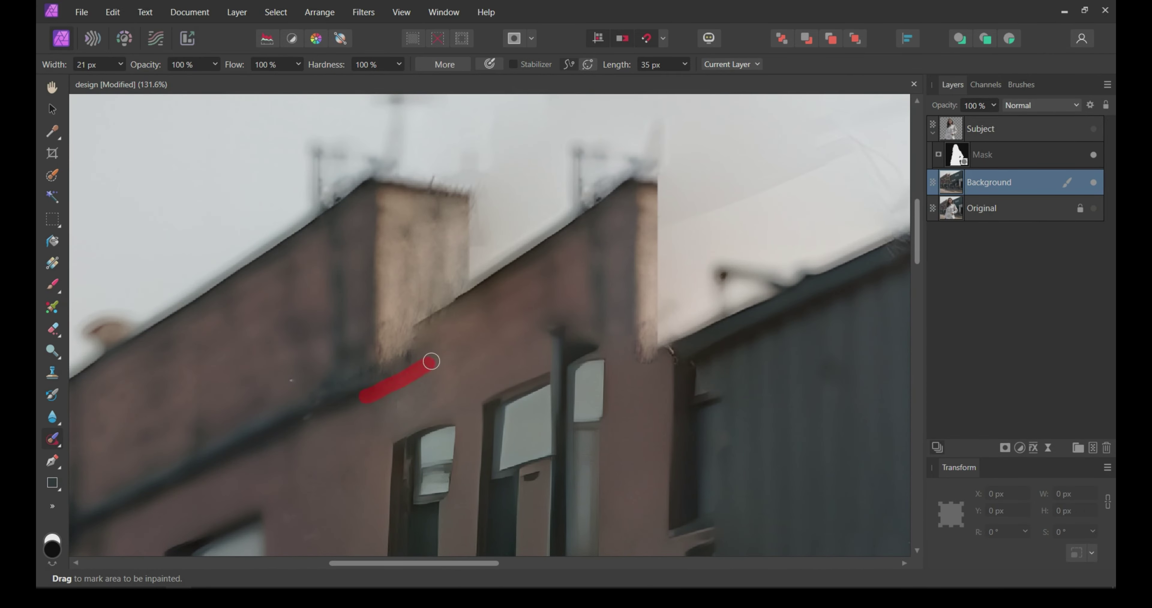
Inpaint away stray hairs and leftover edge remnants by the building and on the street.
{"action": "mouse_move", "coordinate": [406, 261]}
{"action": "left_mouse_down"}
{"action": "mouse_move", "coordinate": [401, 306]}
{"action": "mouse_move", "coordinate": [410, 231]}
{"action": "mouse_move", "coordinate": [404, 314]}
{"action": "mouse_move", "coordinate": [405, 237]}
{"action": "left_mouse_up"}
{"action": "scroll", "coordinate": [416, 190], "scroll_direction": "up", "scroll_amount": 5}
{"action": "scroll", "coordinate": [313, 372], "scroll_direction": "up", "scroll_amount": 2}
{"action": "left_click_drag", "start_coordinate": [411, 190], "coordinate": [457, 210]}
{"action": "left_click_drag", "start_coordinate": [362, 394], "coordinate": [432, 360]}
{"action": "key", "text": "s"}
{"action": "key", "text": "j"}
{"action": "left_click_drag", "start_coordinate": [416, 295], "coordinate": [447, 322]}
{"action": "scroll", "coordinate": [599, 300], "scroll_direction": "down", "scroll_amount": 5}
{"action": "left_click_drag", "start_coordinate": [465, 432], "coordinate": [326, 395]}
{"action": "scroll", "coordinate": [564, 373], "scroll_direction": "down", "scroll_amount": 3}
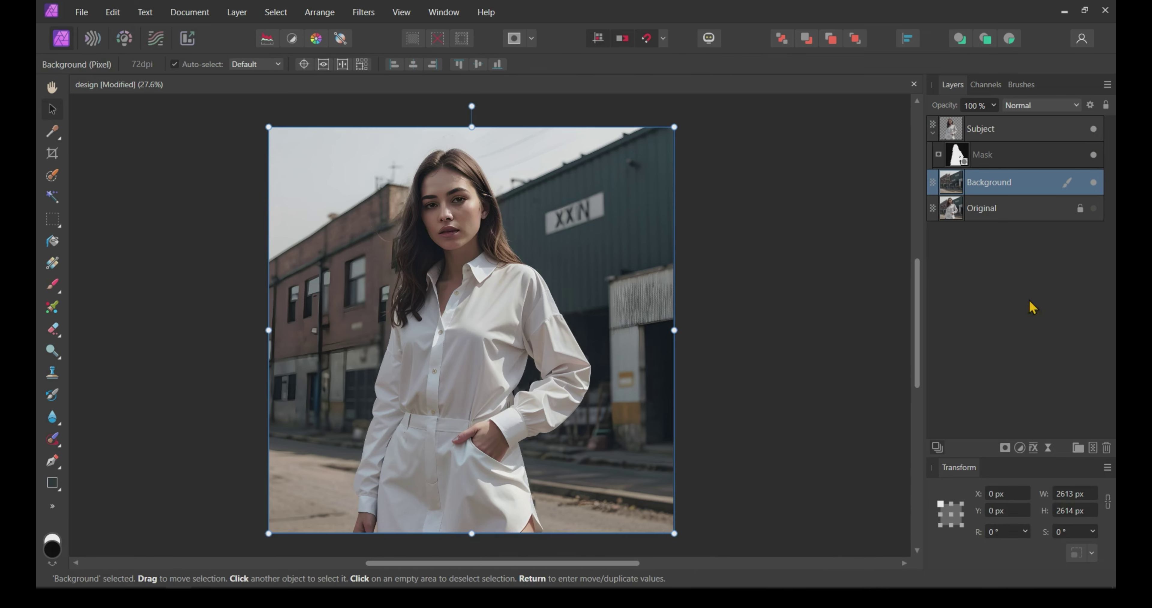
Show the Subject layer again and add a live Gaussian Blur to the Background layer.
{"action": "left_click", "coordinate": [1094, 129]}
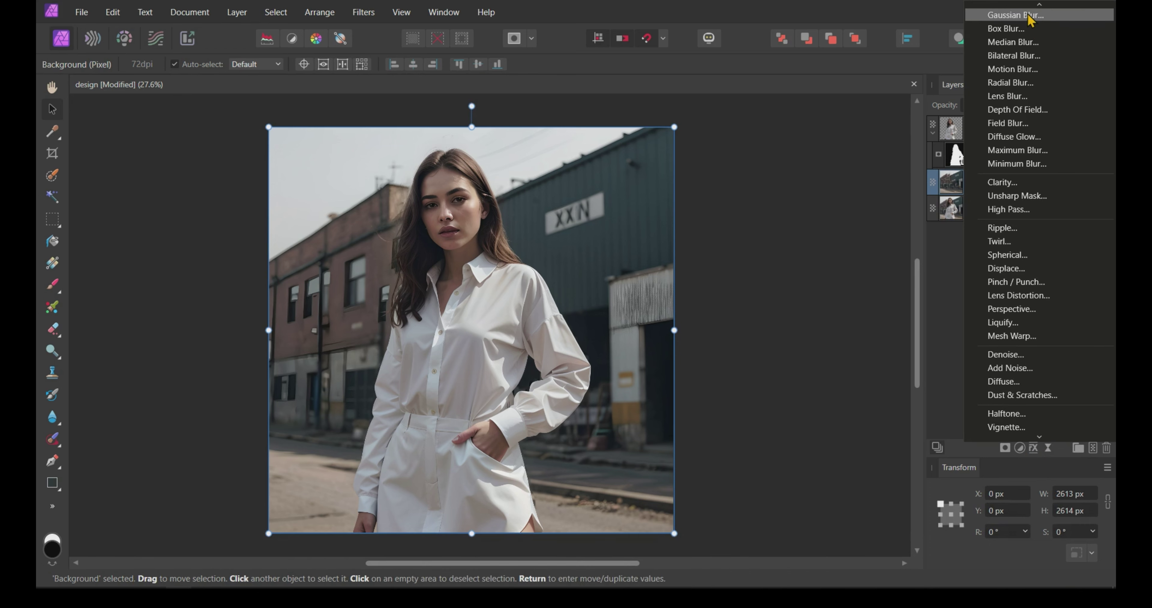
{"action": "left_click", "coordinate": [52, 109]}
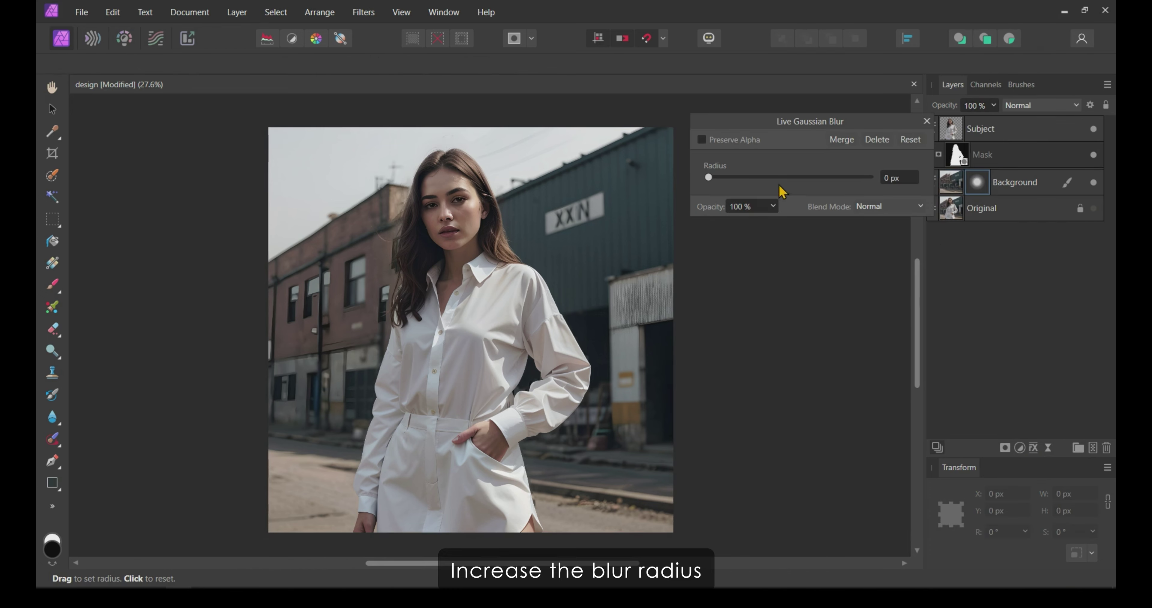
{"action": "left_click", "coordinate": [1048, 447]}
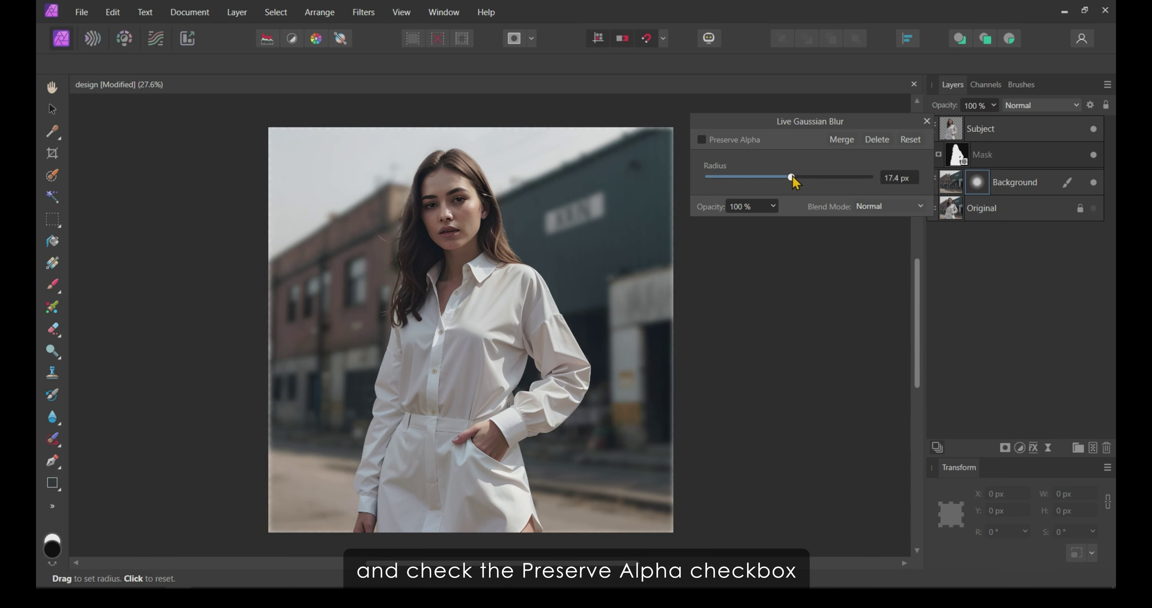
{"action": "left_click", "coordinate": [1028, 15]}
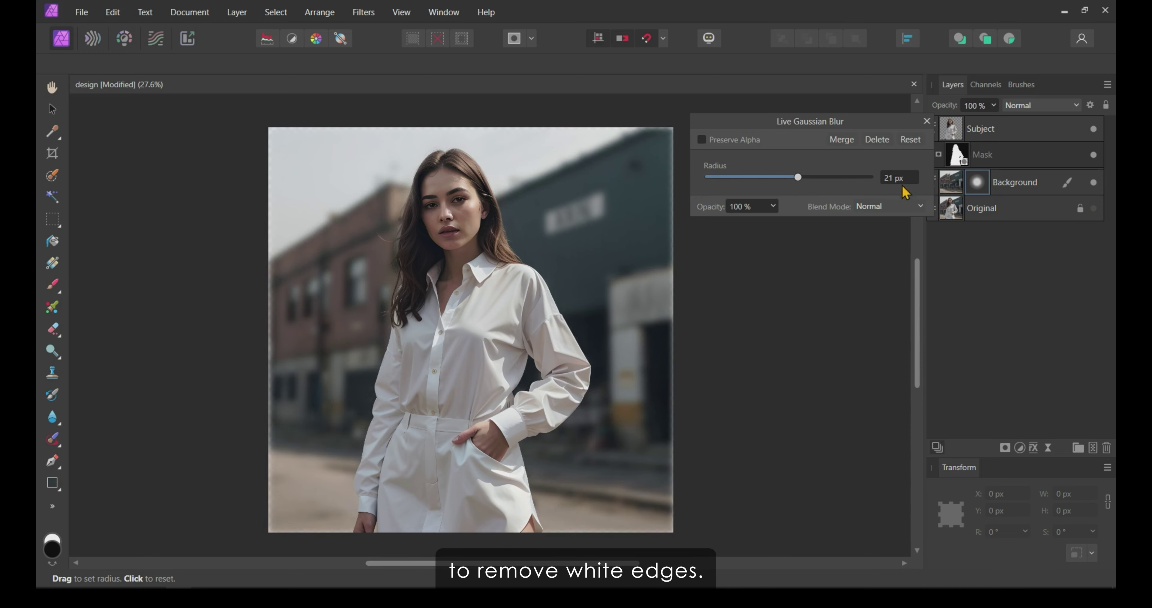
Set the Gaussian blur radius to 18 px with Preserve Alpha, then move it onto its own layer.
{"action": "left_click_drag", "start_coordinate": [727, 176], "coordinate": [798, 177]}
{"action": "left_click", "coordinate": [896, 177]}
{"action": "type", "text": "1"}
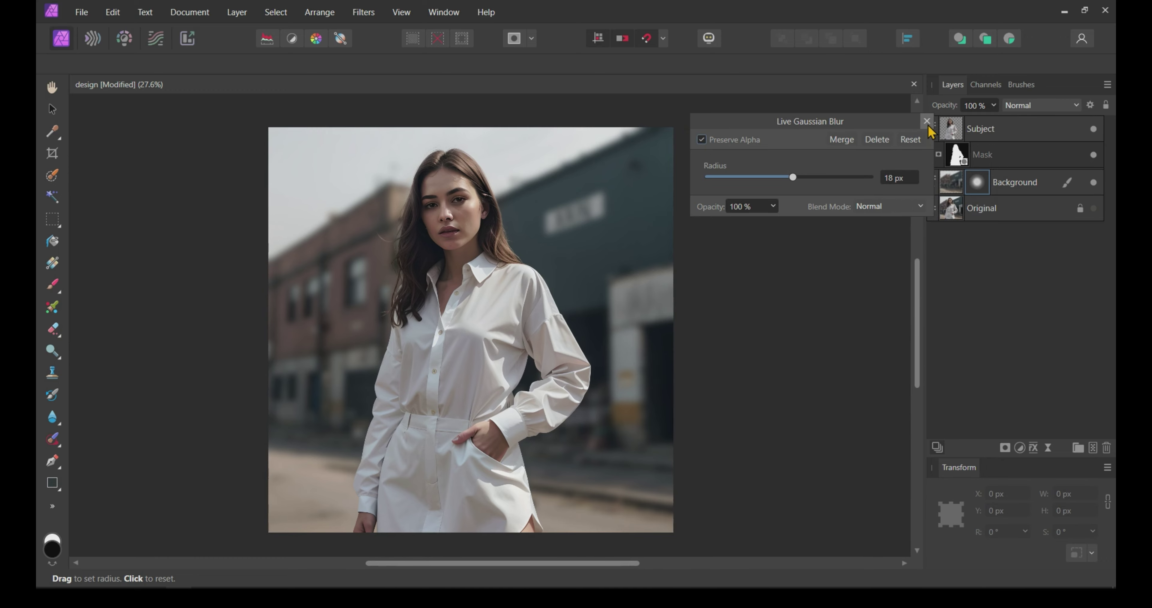
{"action": "type", "text": "8"}
{"action": "key", "text": "Return"}
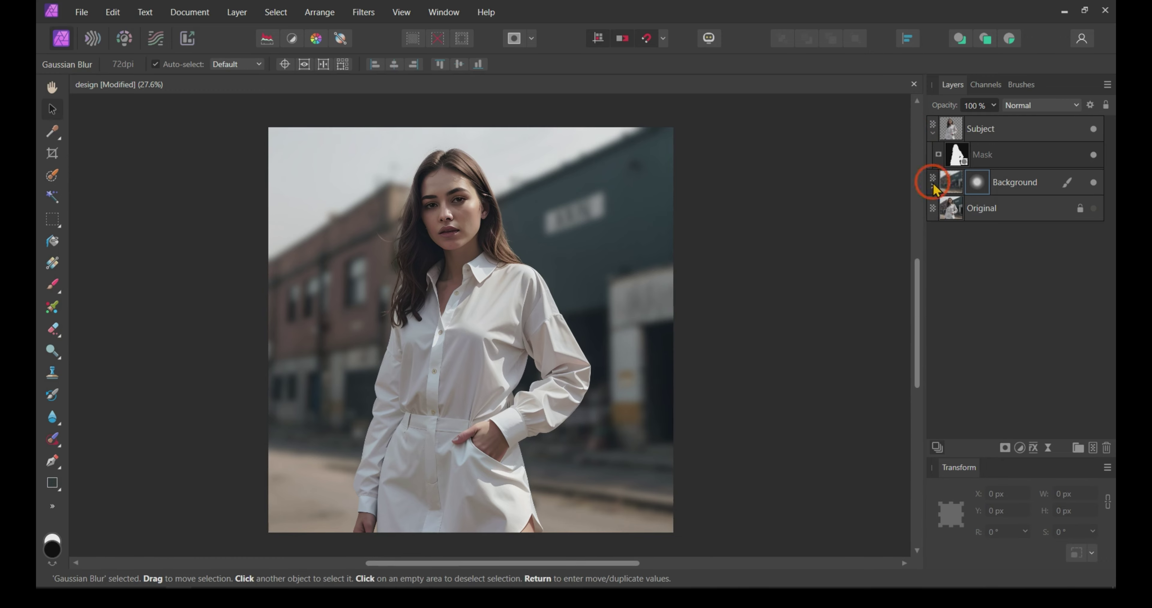
{"action": "left_click", "coordinate": [702, 140]}
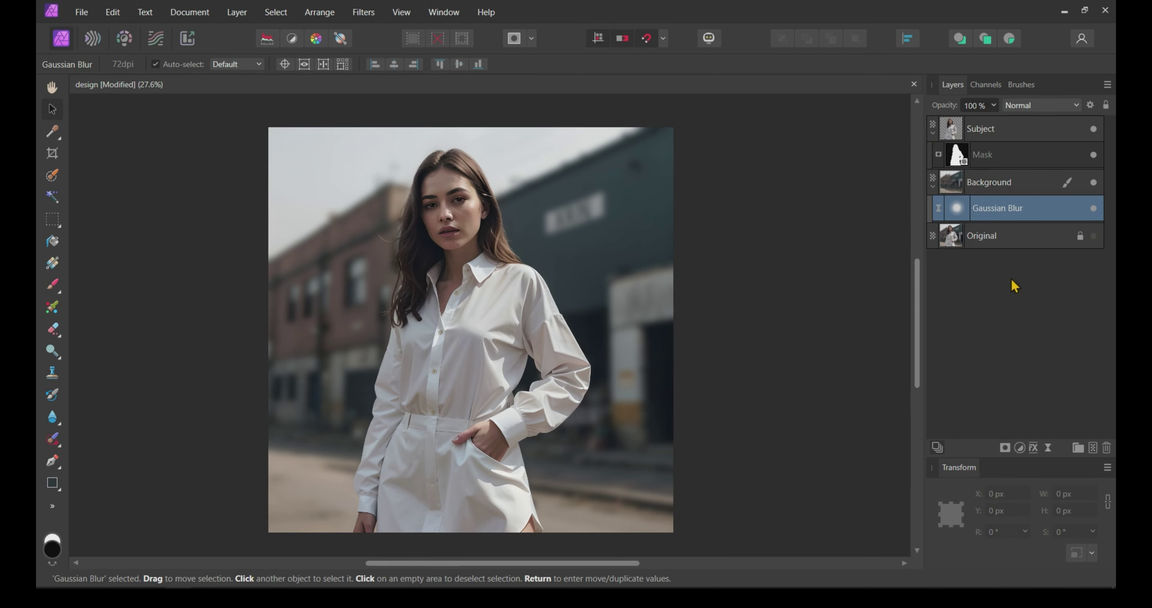
{"action": "left_click", "coordinate": [926, 121]}
{"action": "left_click_drag", "start_coordinate": [923, 197], "coordinate": [931, 193]}
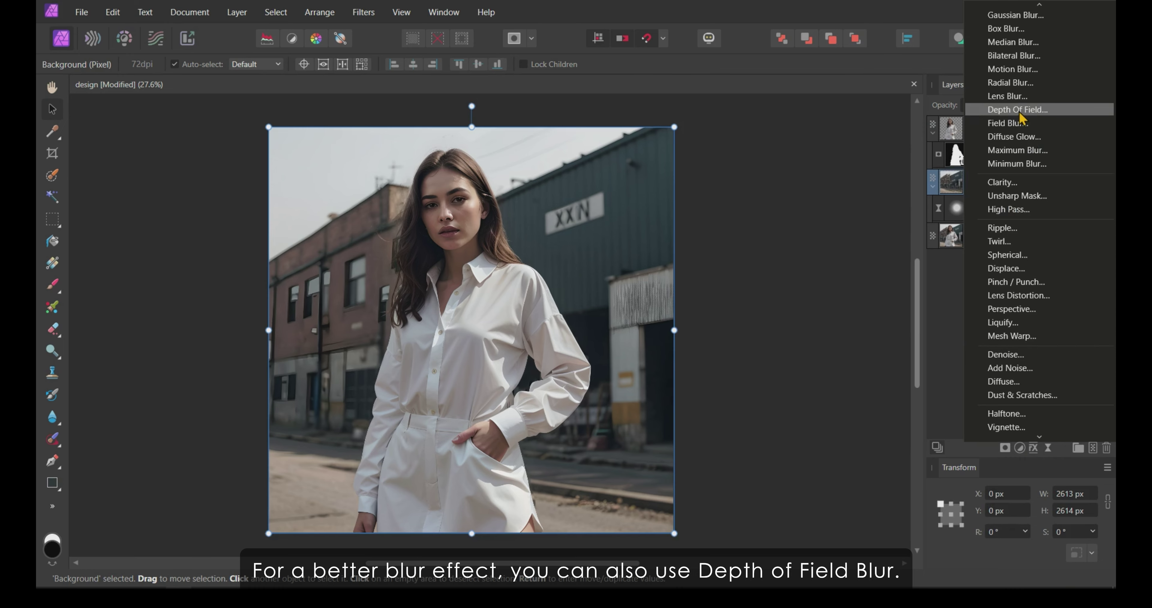
Hide the Gaussian Blur layer and add a live Depth of Field blur to the Background layer.
{"action": "left_click", "coordinate": [1089, 209]}
{"action": "left_click", "coordinate": [1028, 183]}
{"action": "left_click", "coordinate": [1048, 449]}
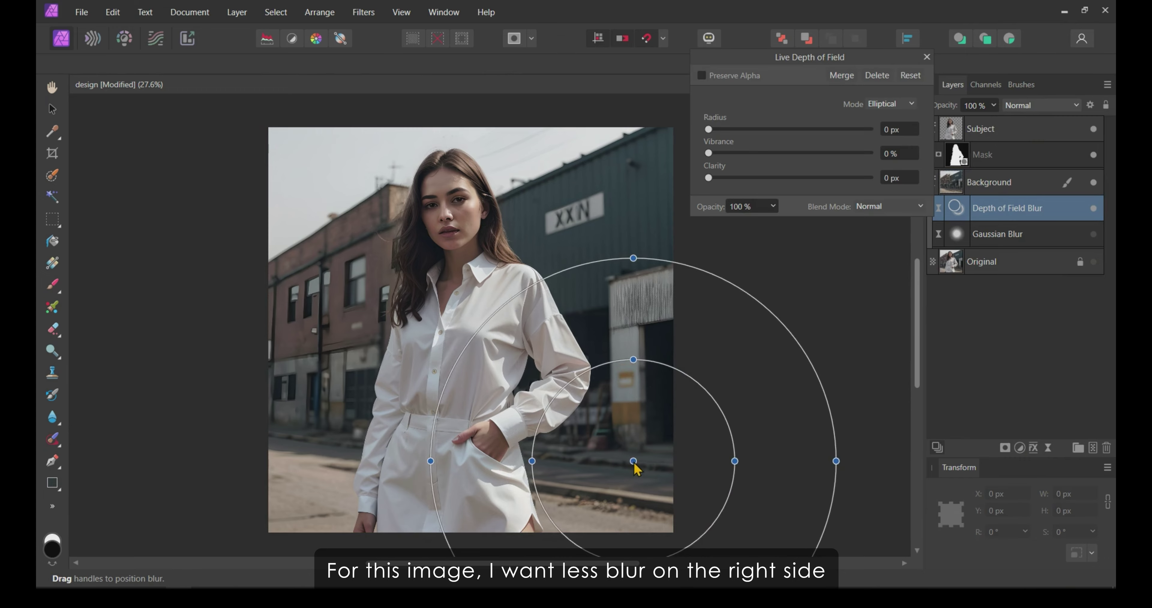
{"action": "left_click", "coordinate": [1019, 111]}
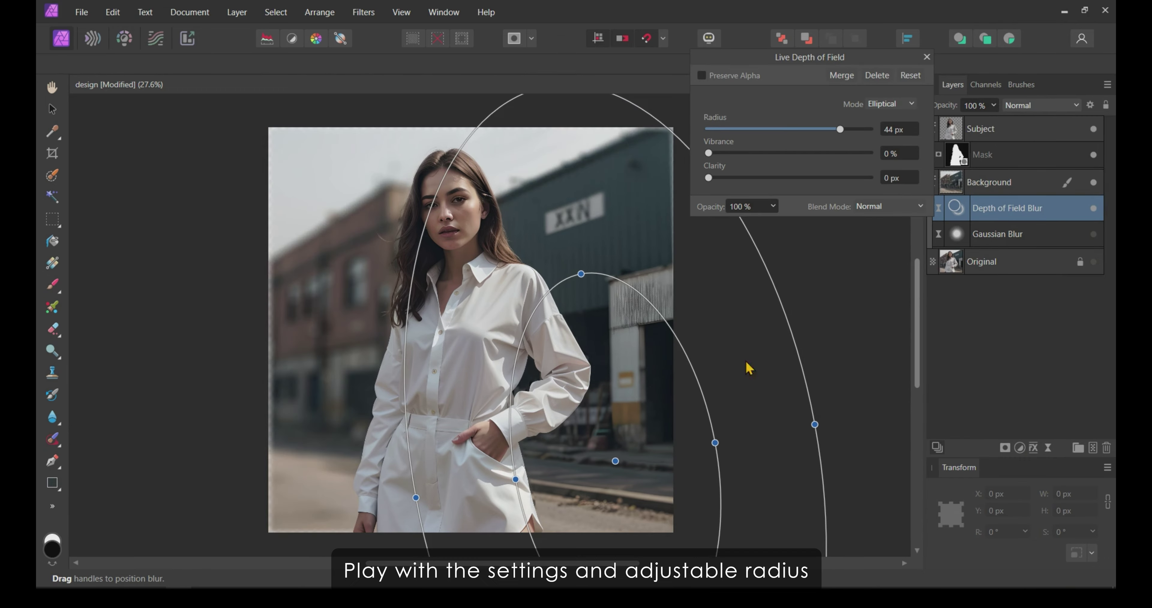